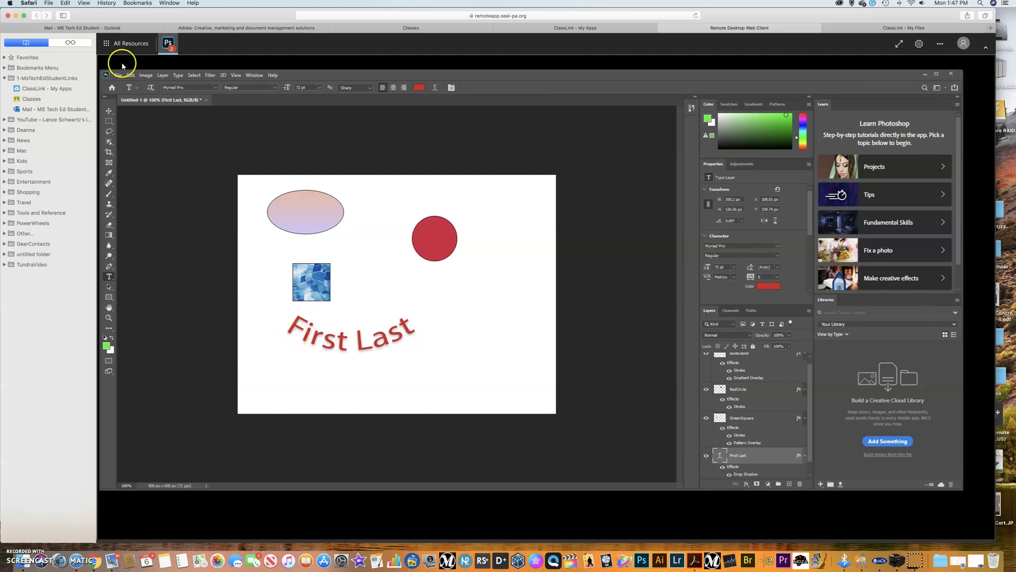
# Step: Hide Safari's bookmarks sidebar so the Remote Desktop Photoshop window spans the full width
pyautogui.press('super+shift+l')
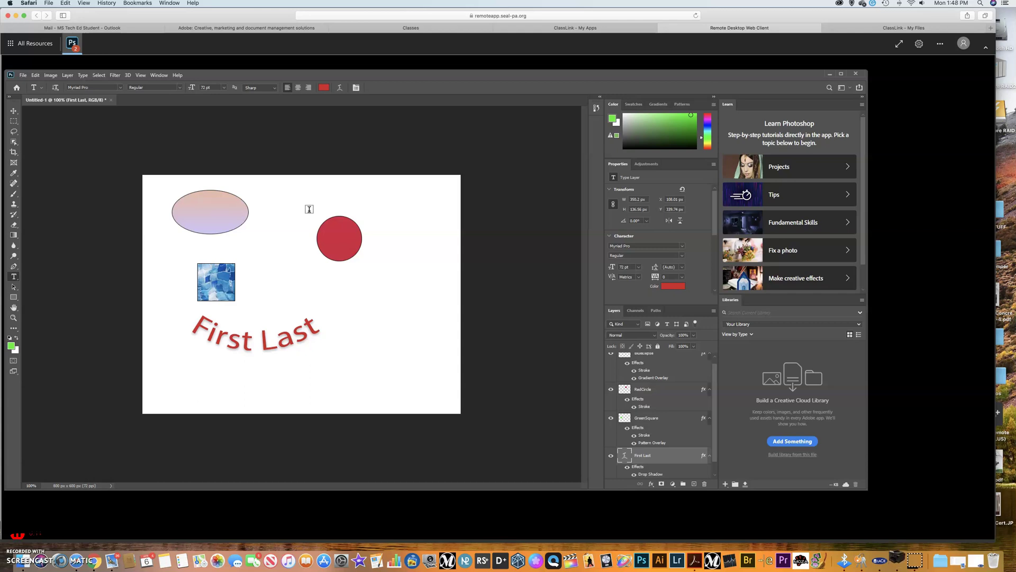
pyautogui.click(270, 196)
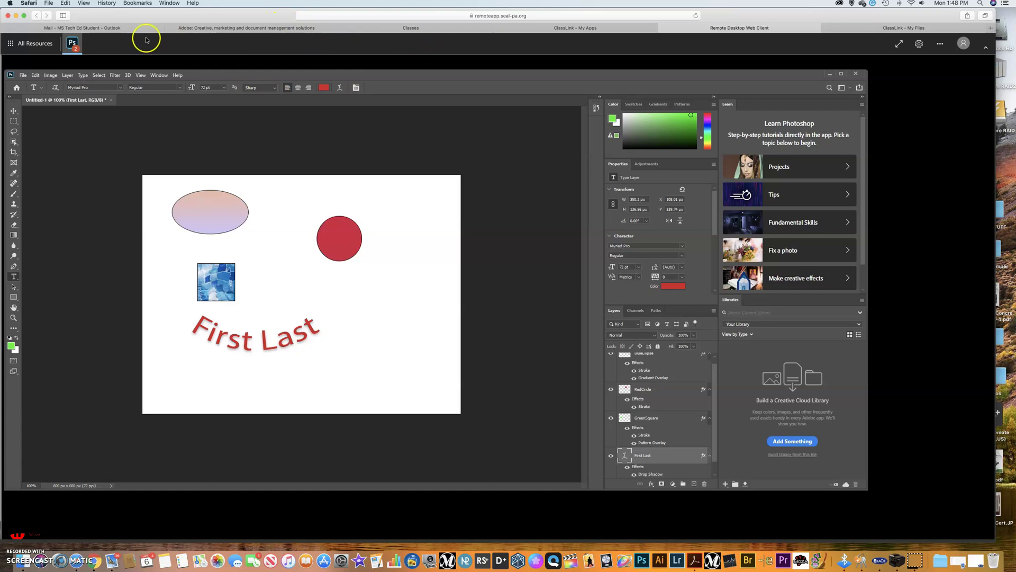
# Step: Leave the assignment page for the Classes grid and pick the 7th Gr Tech Ed Per1 class
pyautogui.click(390, 29)
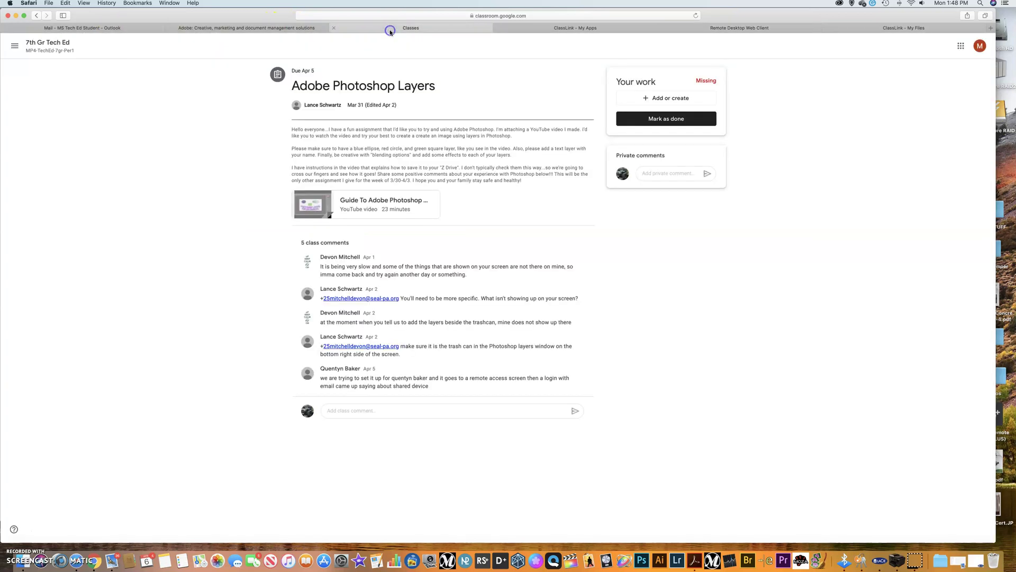
pyautogui.click(15, 46)
pyautogui.click(35, 48)
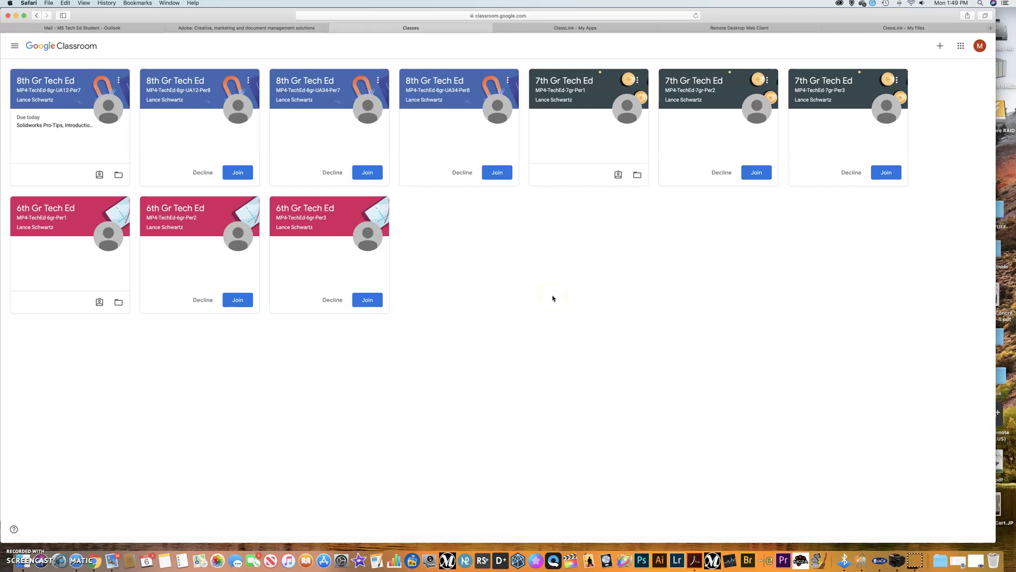
pyautogui.click(581, 92)
# Step: In 7th Gr Tech Ed Per1 Classwork, view your work and open Adobe Photoshop Layers details
pyautogui.click(586, 105)
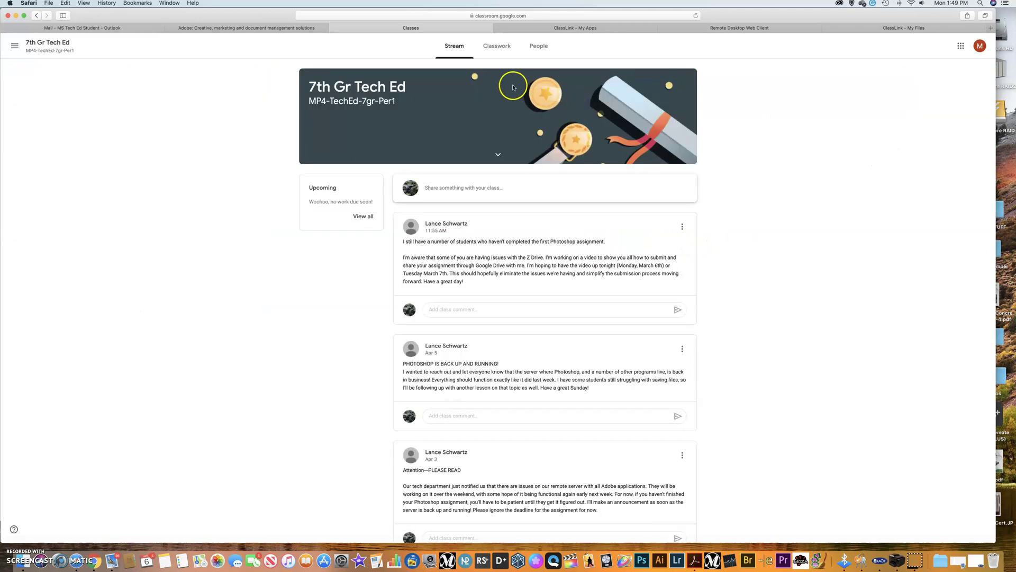
pyautogui.click(496, 47)
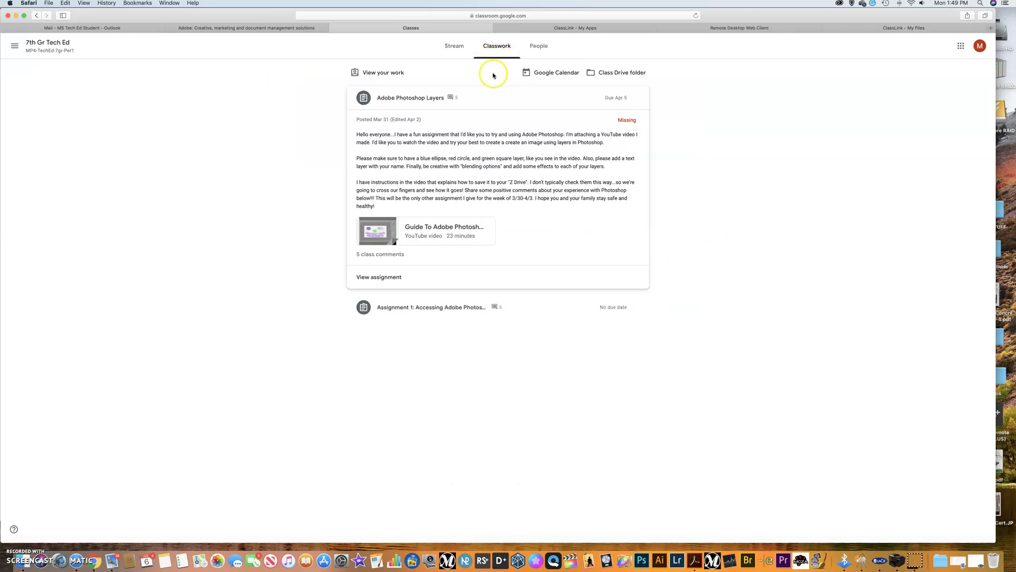
pyautogui.click(382, 75)
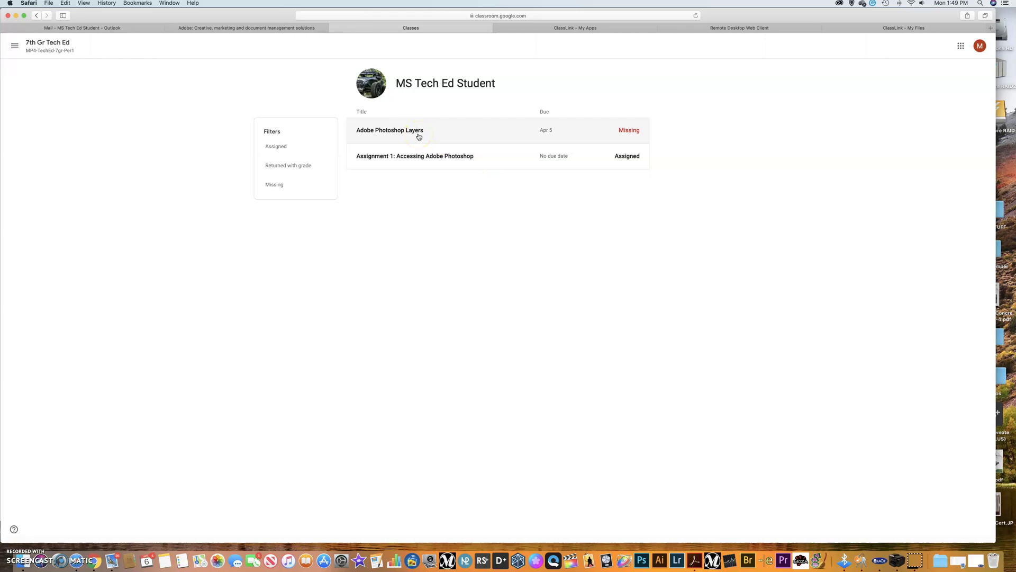
pyautogui.click(419, 137)
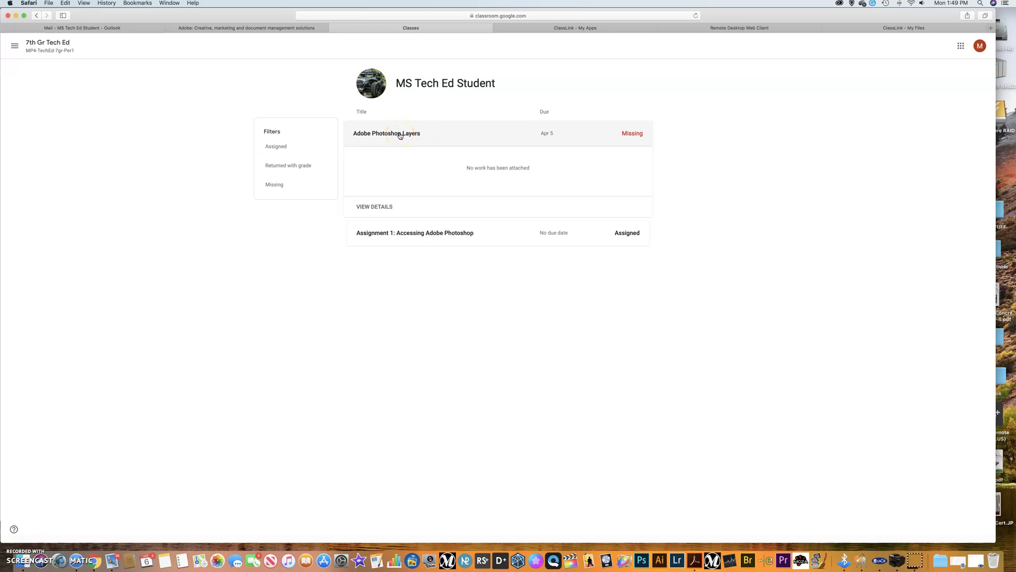
pyautogui.click(380, 207)
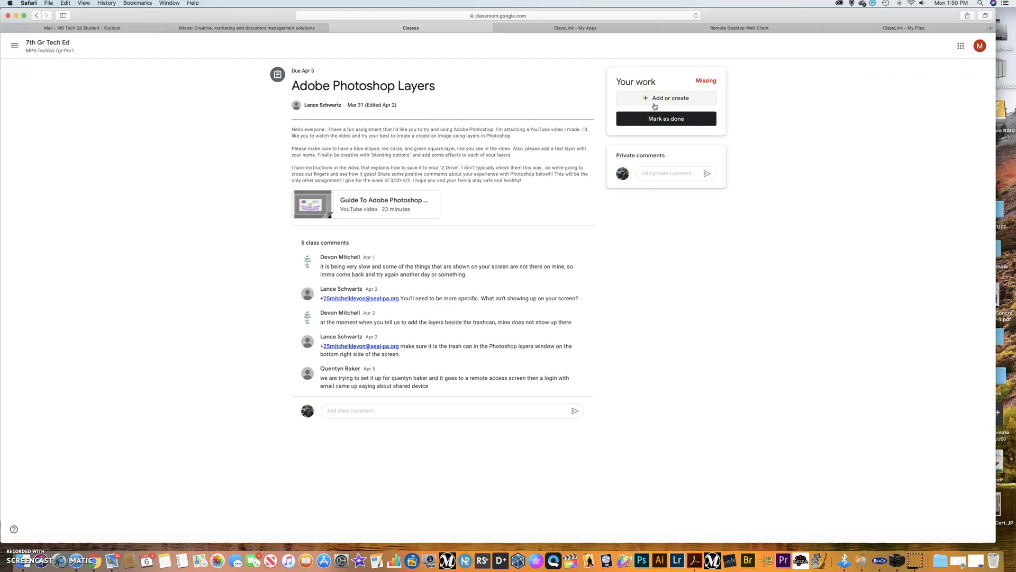
pyautogui.click(522, 102)
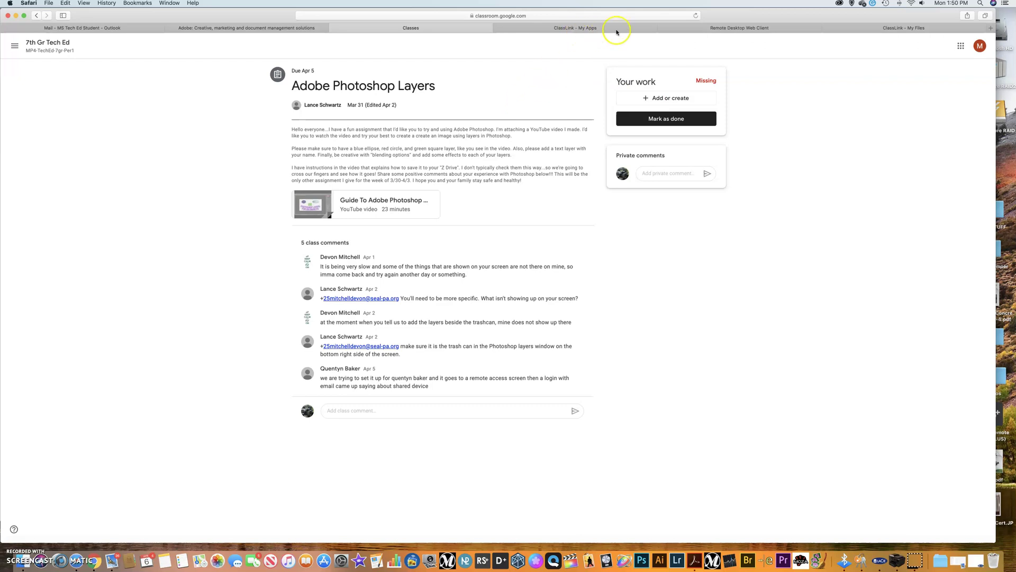
# Step: Back in the remote Photoshop session, start File > Save As for the untitled image
pyautogui.click(738, 28)
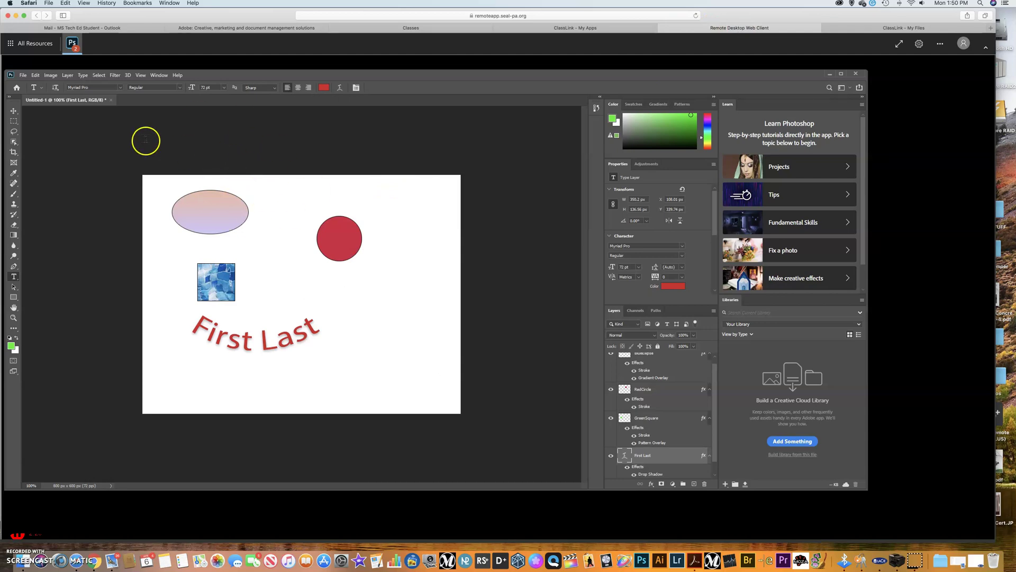
pyautogui.click(23, 76)
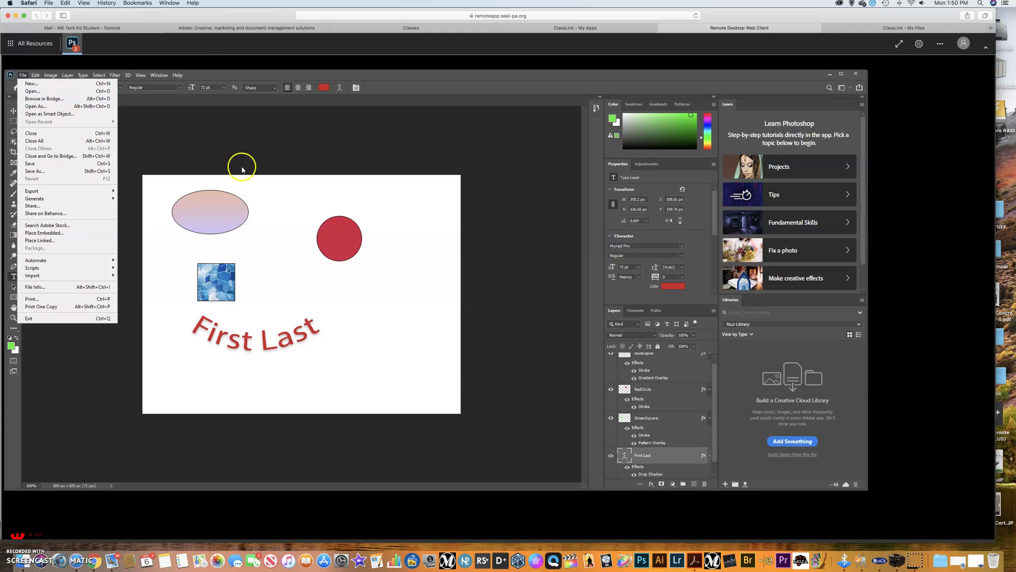
pyautogui.click(30, 171)
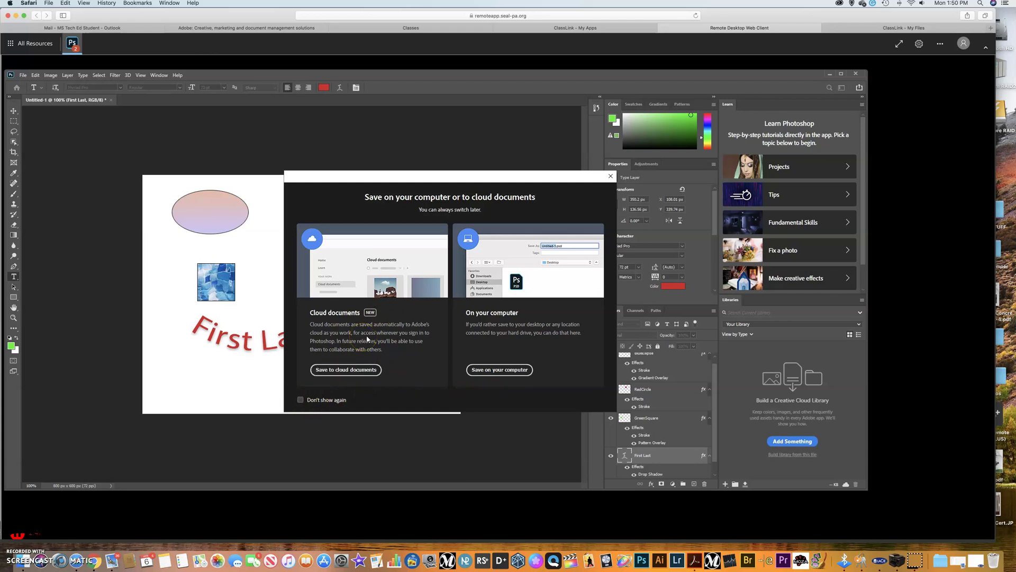
# Step: Choose saving on the computer, browse to the Z: home drive, then cancel the save
pyautogui.click(488, 371)
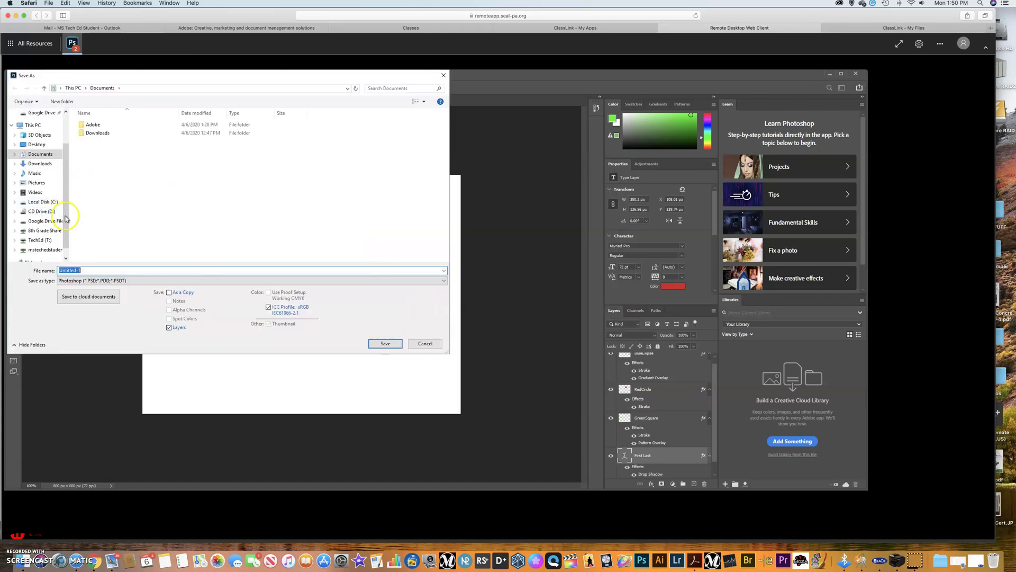
pyautogui.moveTo(65, 218); pyautogui.dragTo(64, 228)
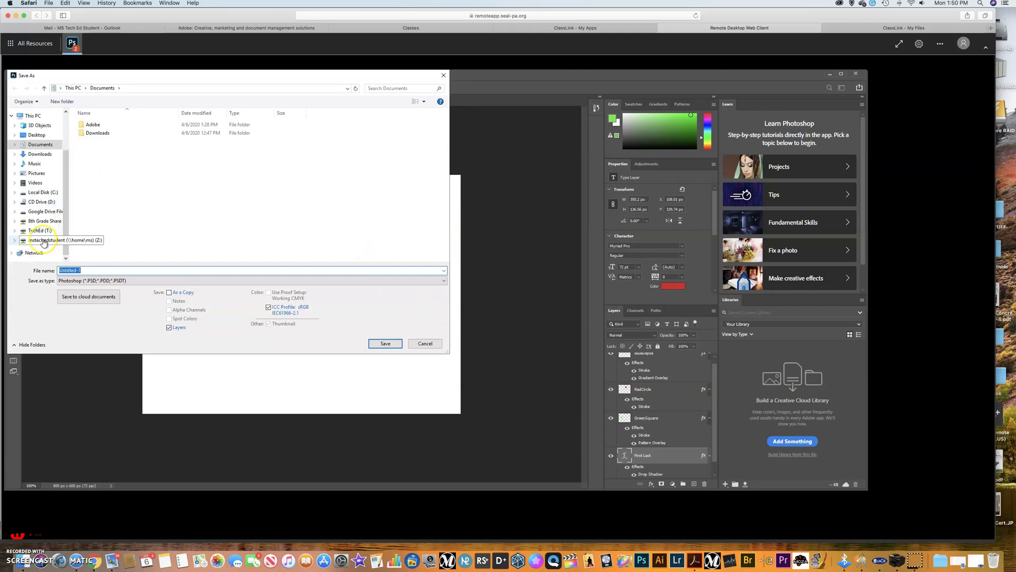
pyautogui.click(44, 241)
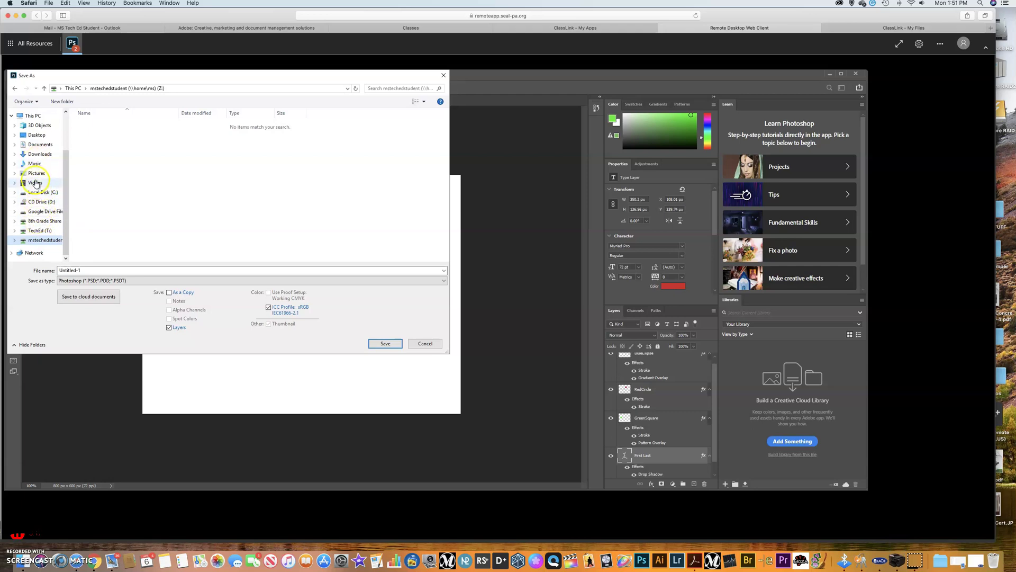
pyautogui.click(425, 343)
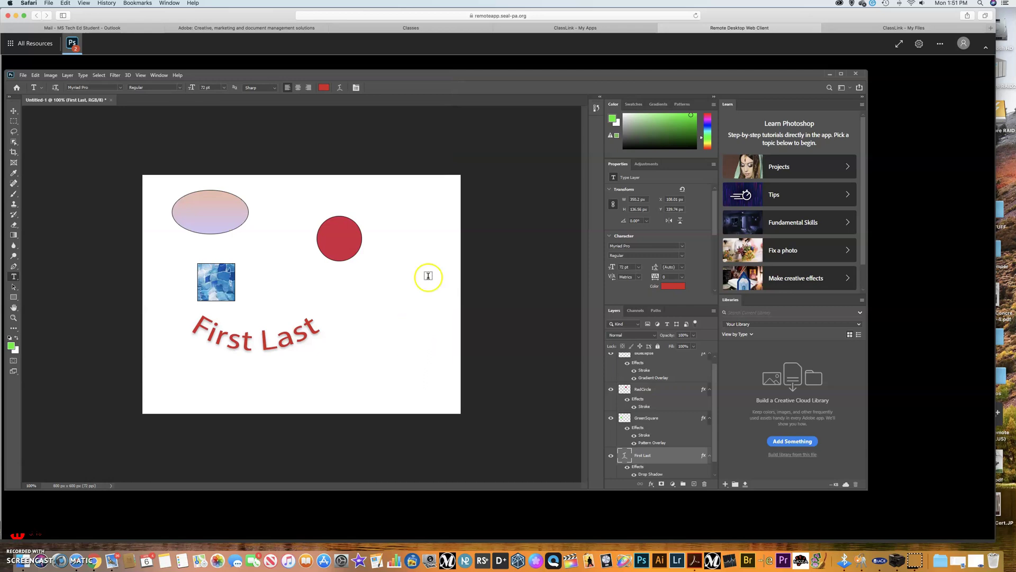
# Step: Open ClassLink My Files from the app launcher and show the connected Google Drive contents
pyautogui.click(873, 30)
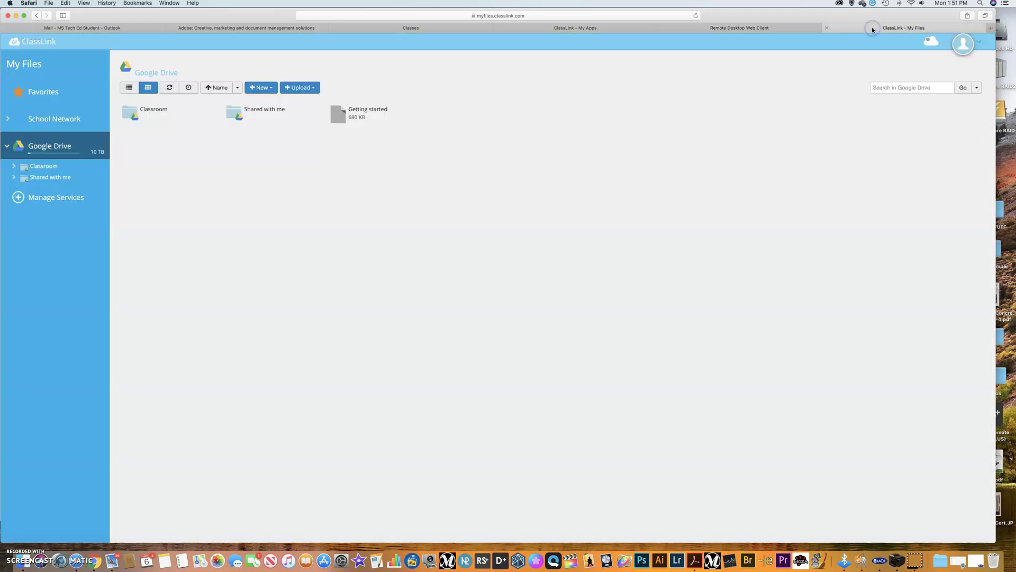
pyautogui.click(816, 29)
pyautogui.click(584, 29)
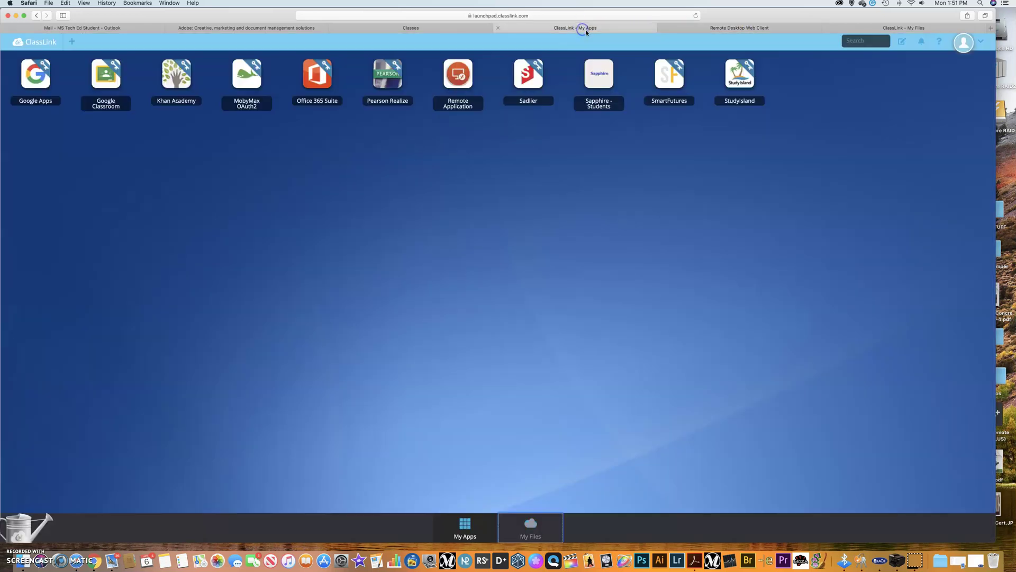
pyautogui.click(531, 525)
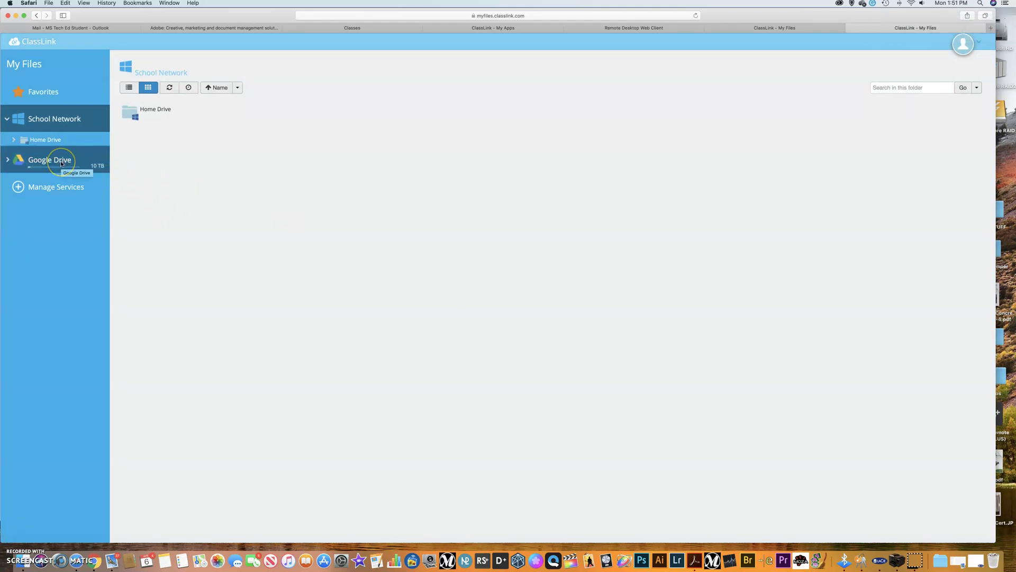
pyautogui.click(62, 161)
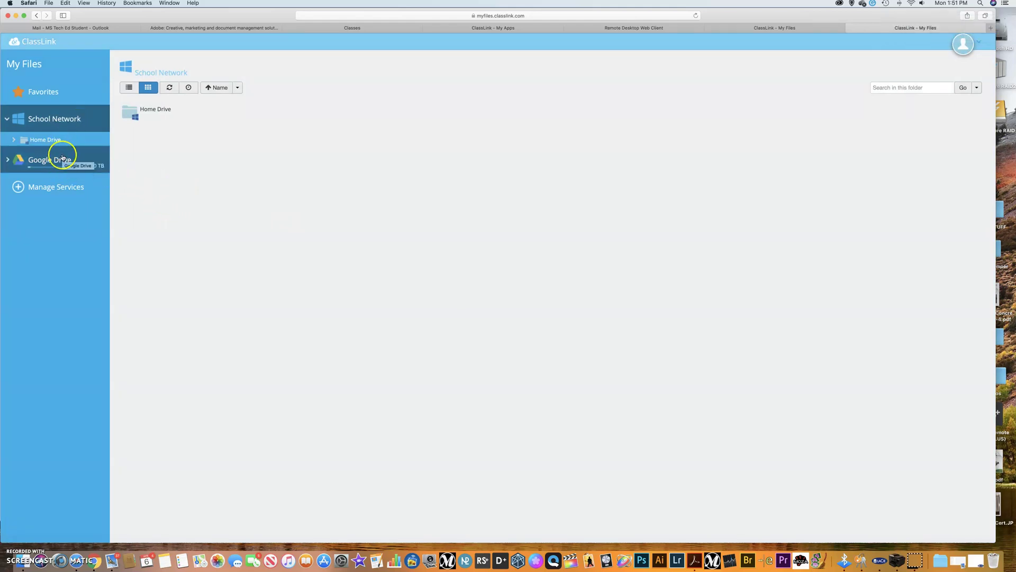
pyautogui.click(40, 186)
pyautogui.click(22, 187)
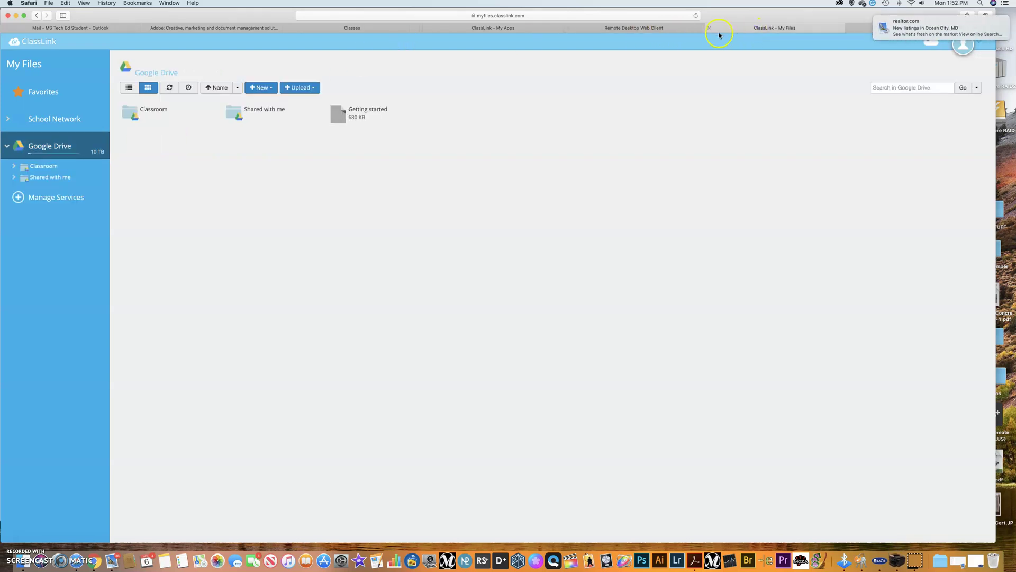
# Step: Return to Photoshop, start File > Save As again, and choose saving on the computer
pyautogui.click(655, 27)
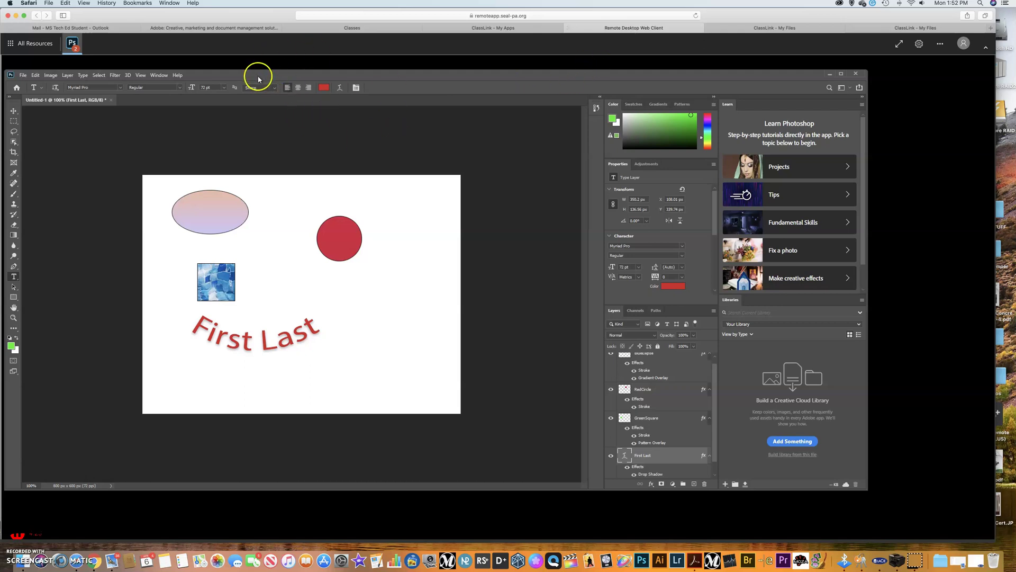
pyautogui.click(21, 76)
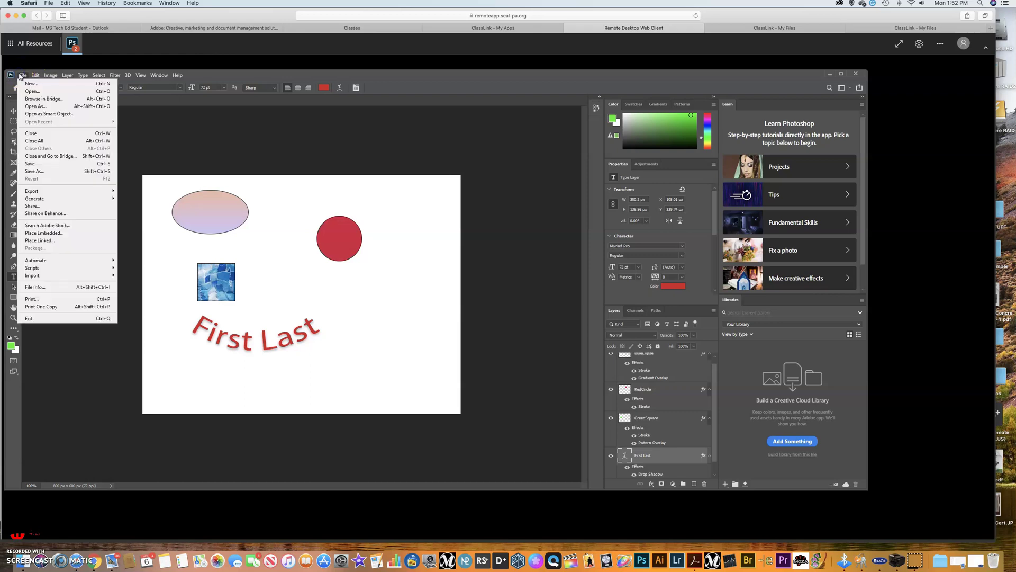
pyautogui.click(36, 171)
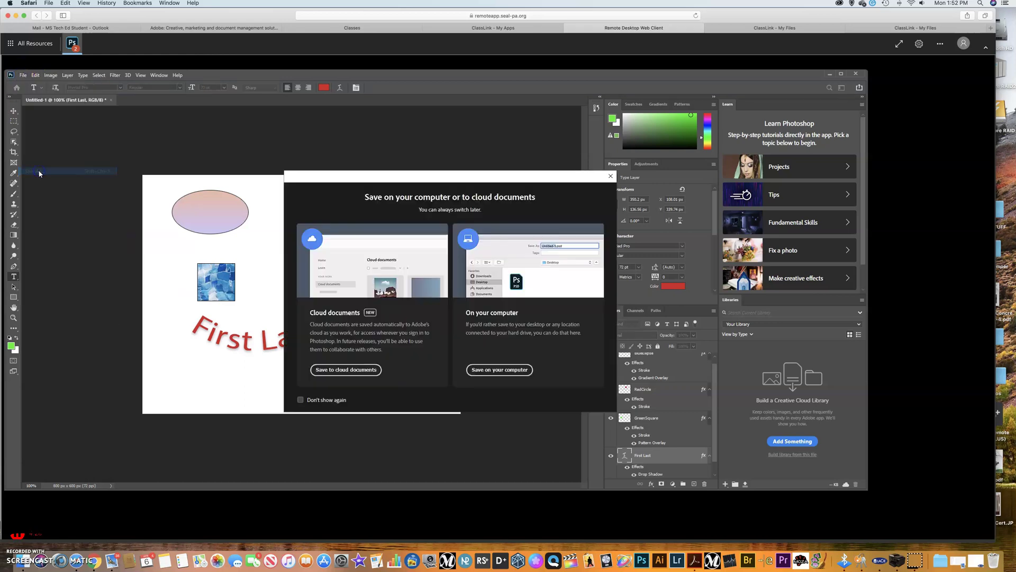
pyautogui.click(482, 369)
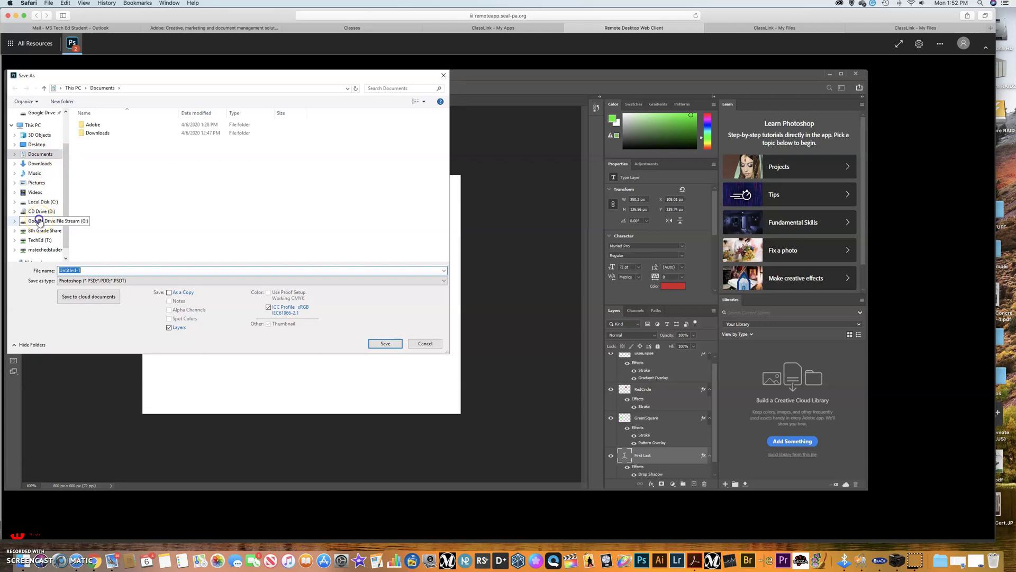
# Step: Browse to G: My Drive > Classroom > 7th Gr Tech Ed MP4-TechEd-7gr-Per1 and select the file name
pyautogui.click(39, 221)
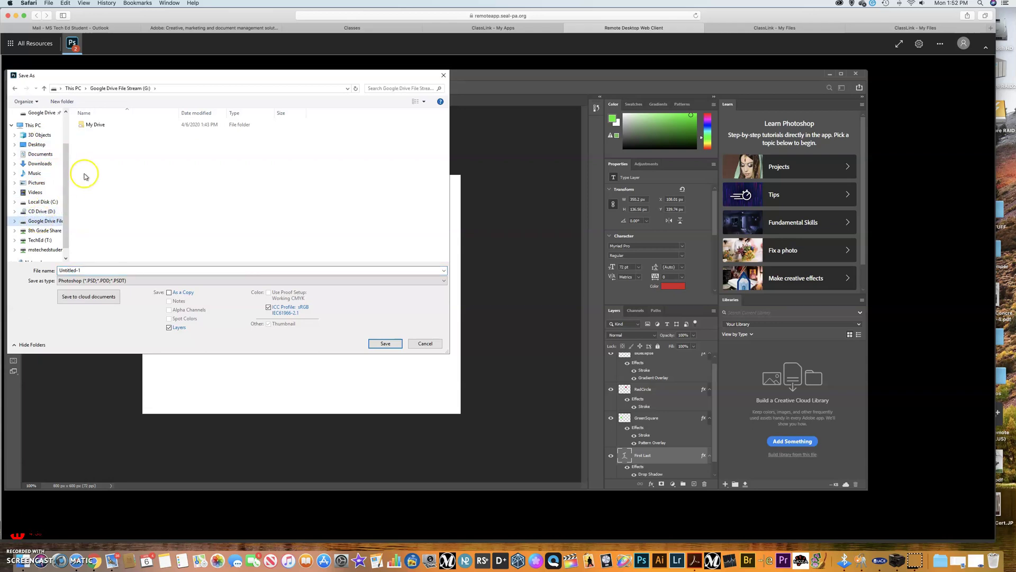
pyautogui.click(98, 126)
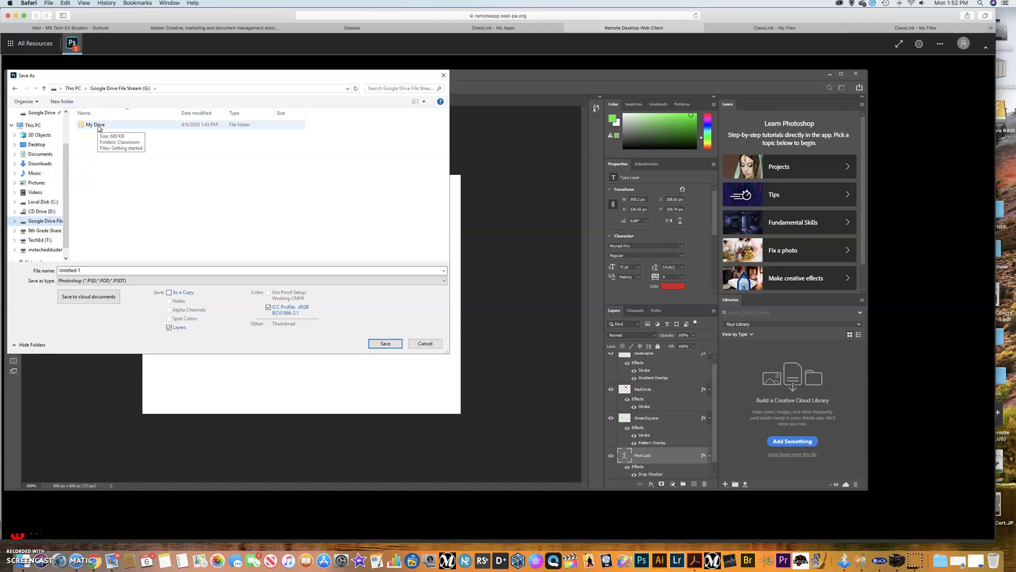
pyautogui.doubleClick(97, 125)
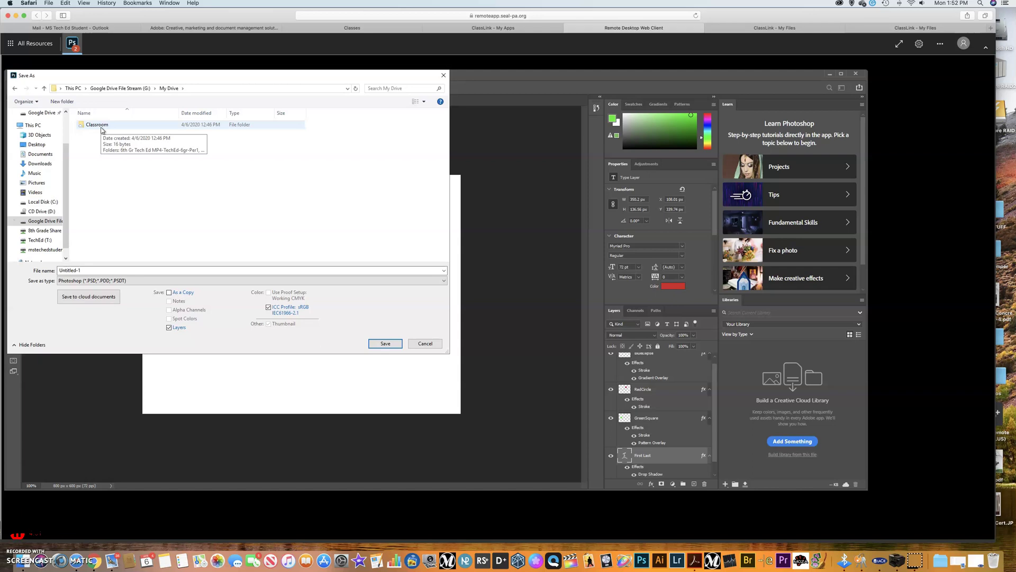
pyautogui.doubleClick(102, 127)
pyautogui.click(181, 205)
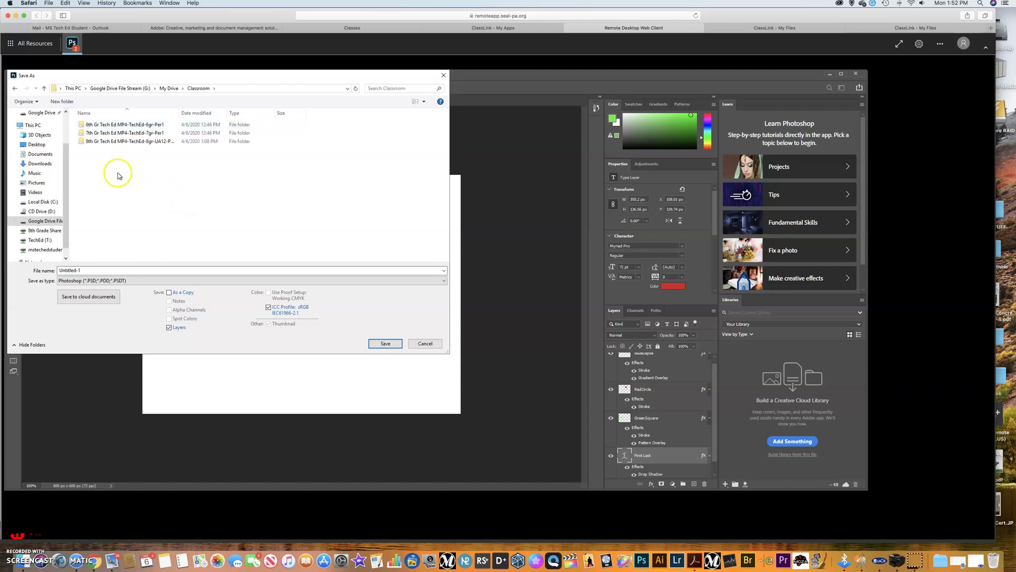
pyautogui.doubleClick(108, 134)
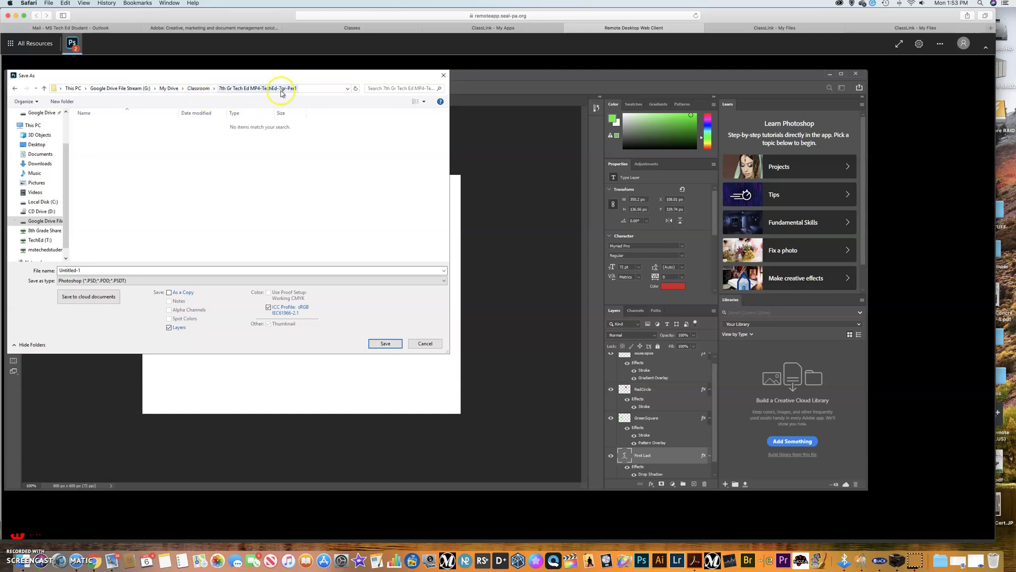
pyautogui.doubleClick(158, 270)
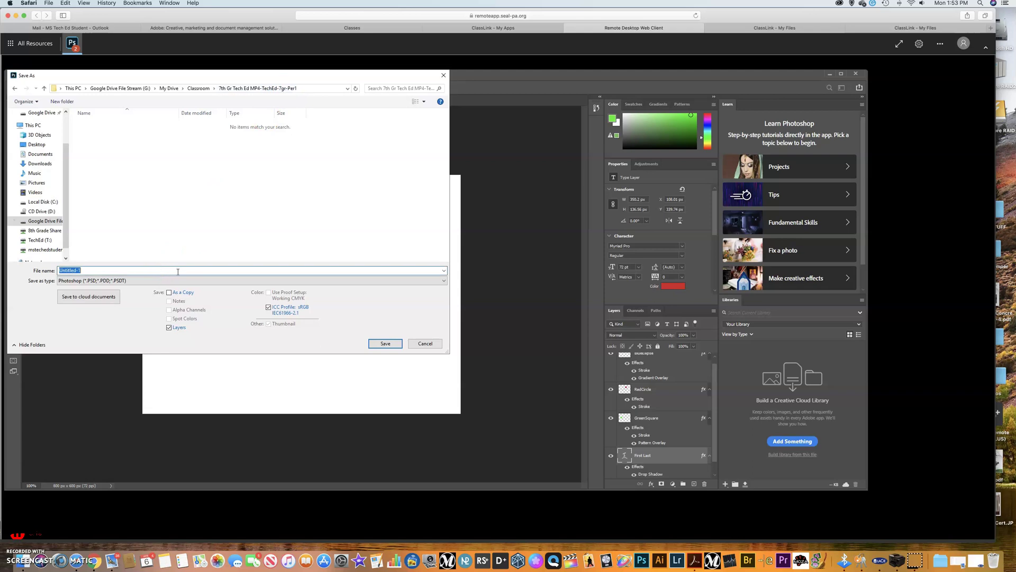
# Step: Name the file FirstLast-AdobePhotoshopLayers and save it as a PSD in that folder
pyautogui.write('AdobePhotoshopLayers')
pyautogui.click(60, 271)
pyautogui.write('FirstLast-')
pyautogui.click(376, 345)
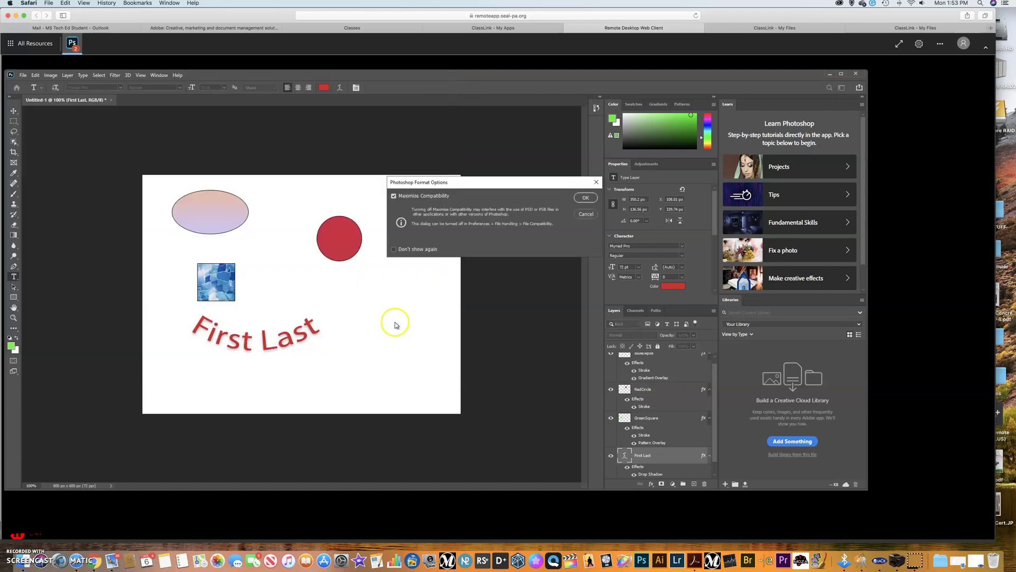
# Step: Accept Maximize Compatibility, then return to the Adobe Photoshop Layers assignment in Classroom
pyautogui.click(585, 199)
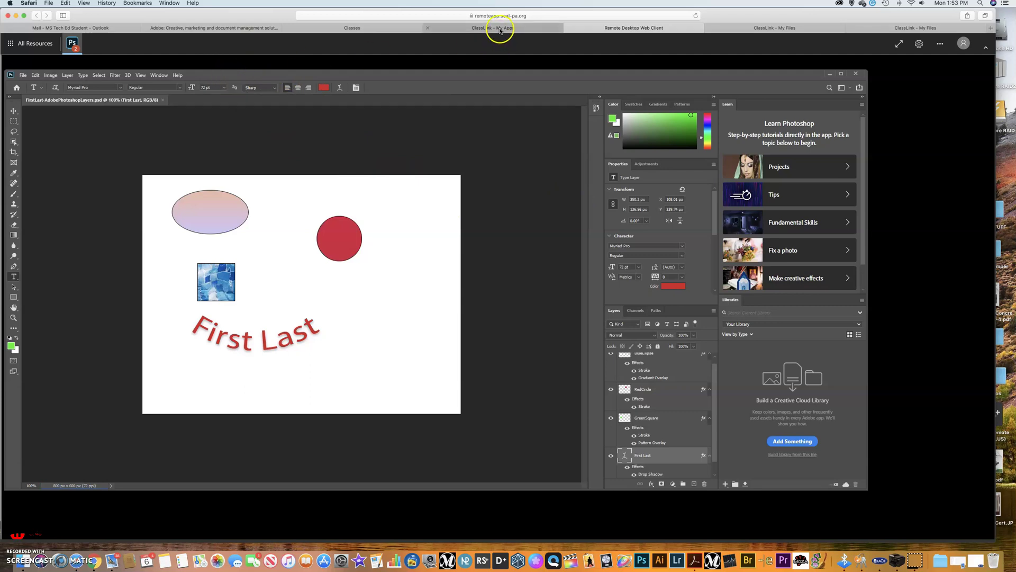
pyautogui.click(355, 30)
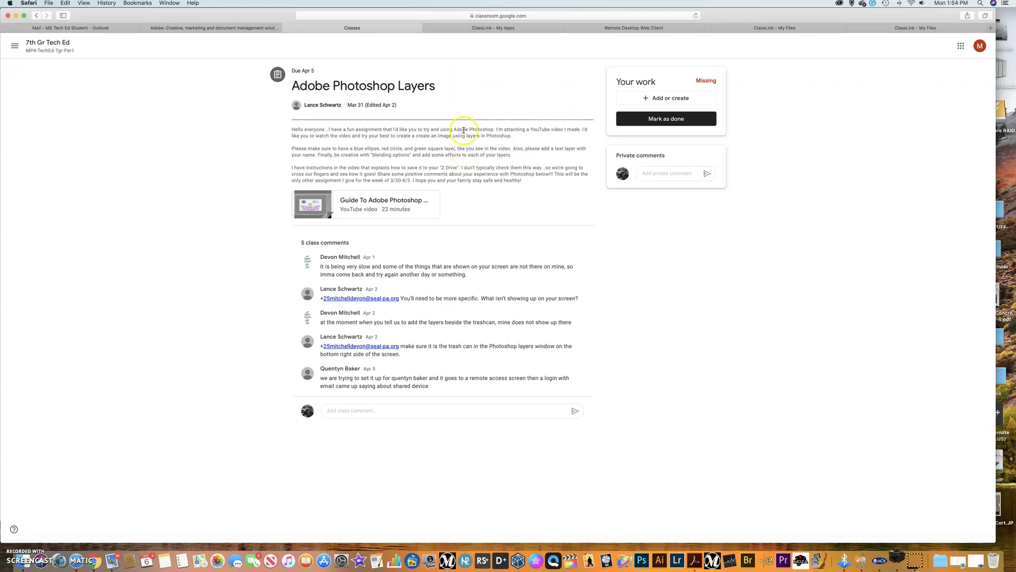
# Step: Attach the FirstLast file from Google Drive's My Drive > Classroom > 7th Gr Tech Ed folder
pyautogui.click(667, 101)
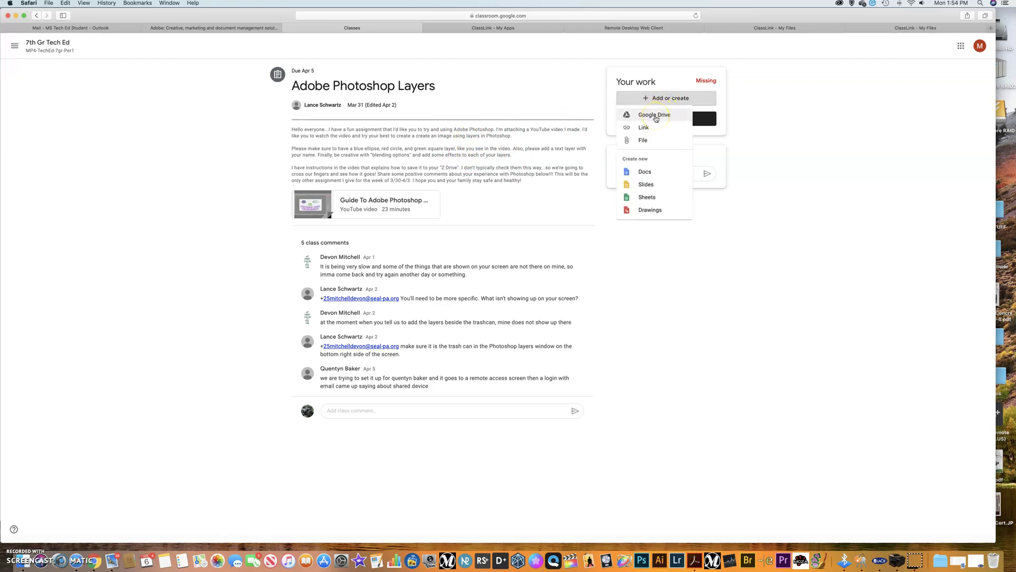
pyautogui.click(655, 117)
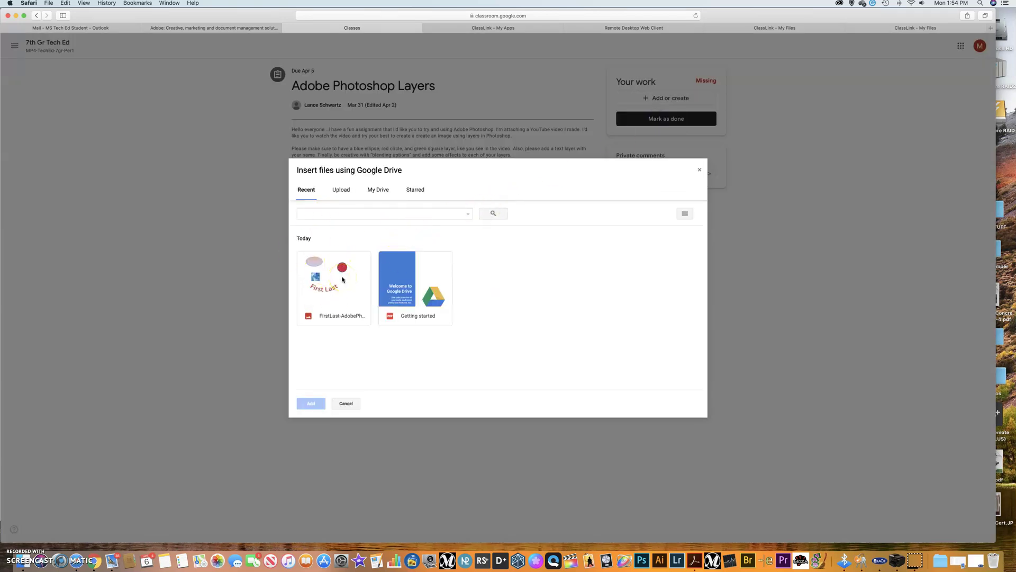
pyautogui.click(308, 192)
pyautogui.click(382, 193)
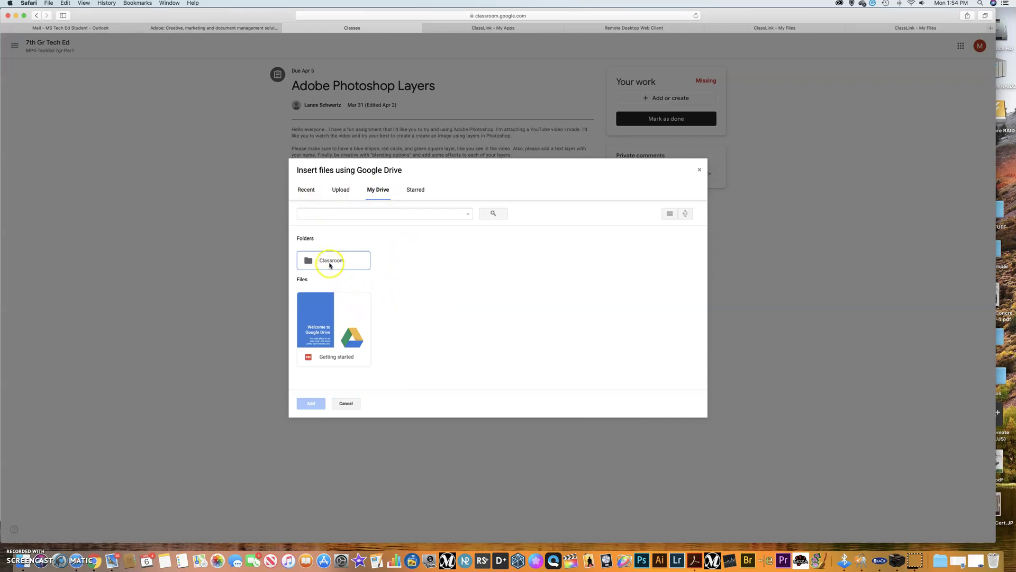
pyautogui.doubleClick(329, 261)
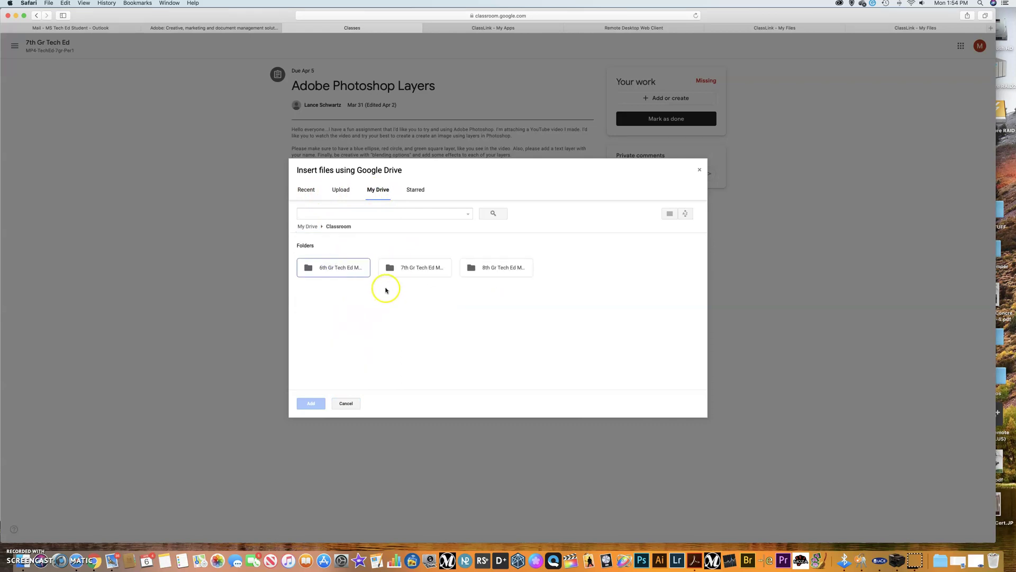
pyautogui.doubleClick(424, 267)
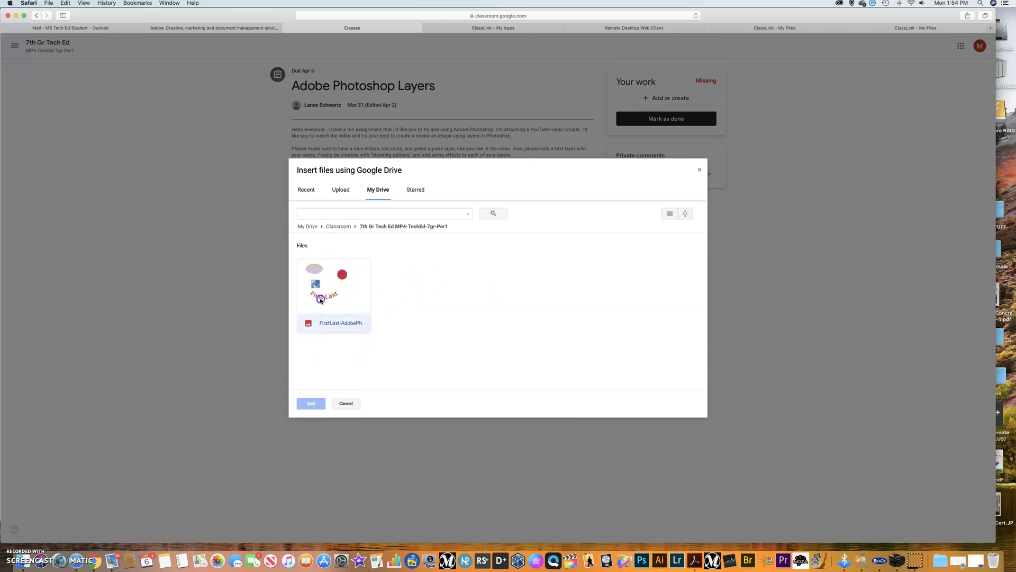
pyautogui.click(317, 403)
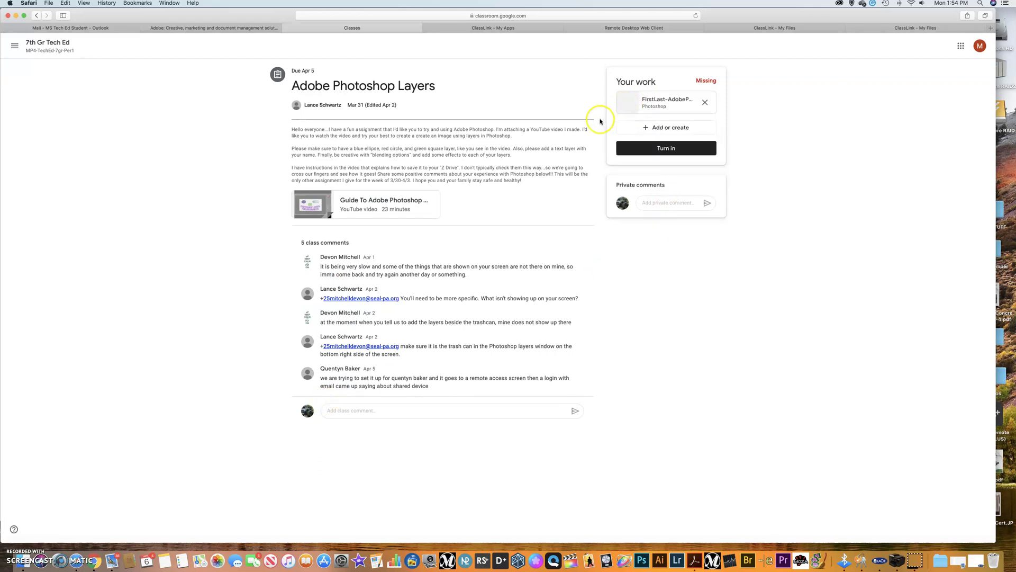
# Step: Turn in FirstLast-AdobePhotoshopLayers.psd, confirm the submission, and close the Zoom meeting notification
pyautogui.click(676, 151)
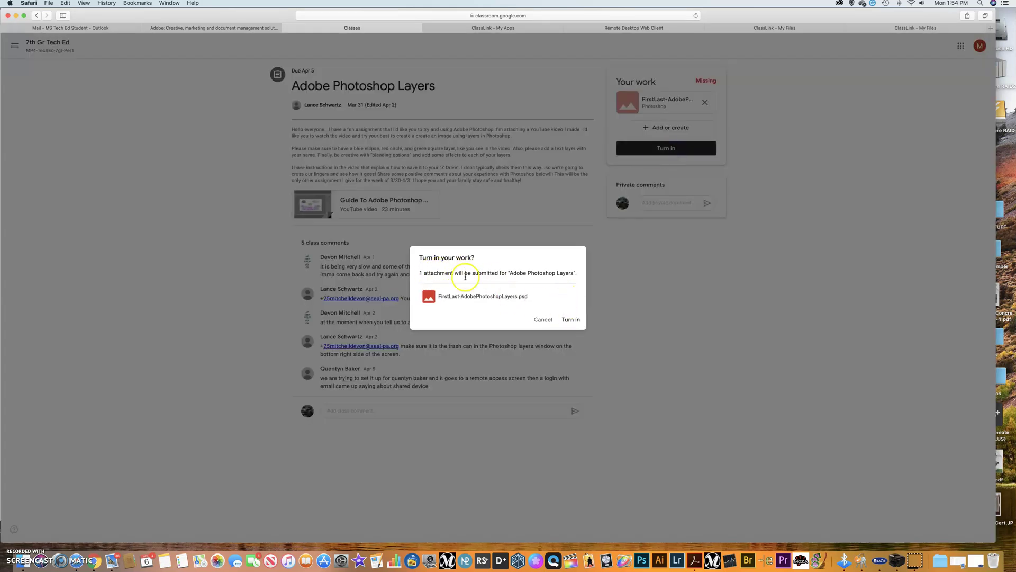
pyautogui.click(569, 320)
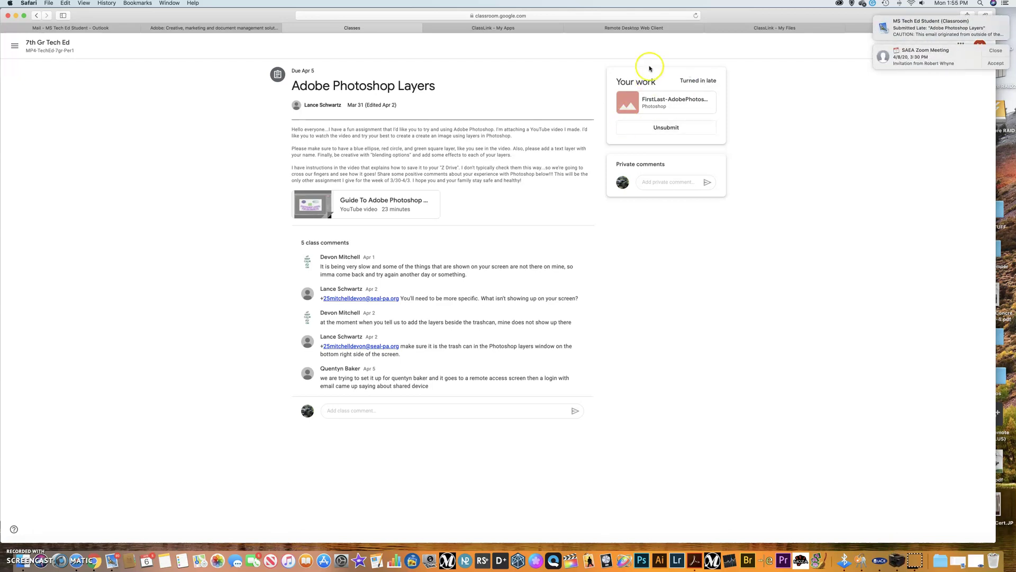
pyautogui.click(995, 51)
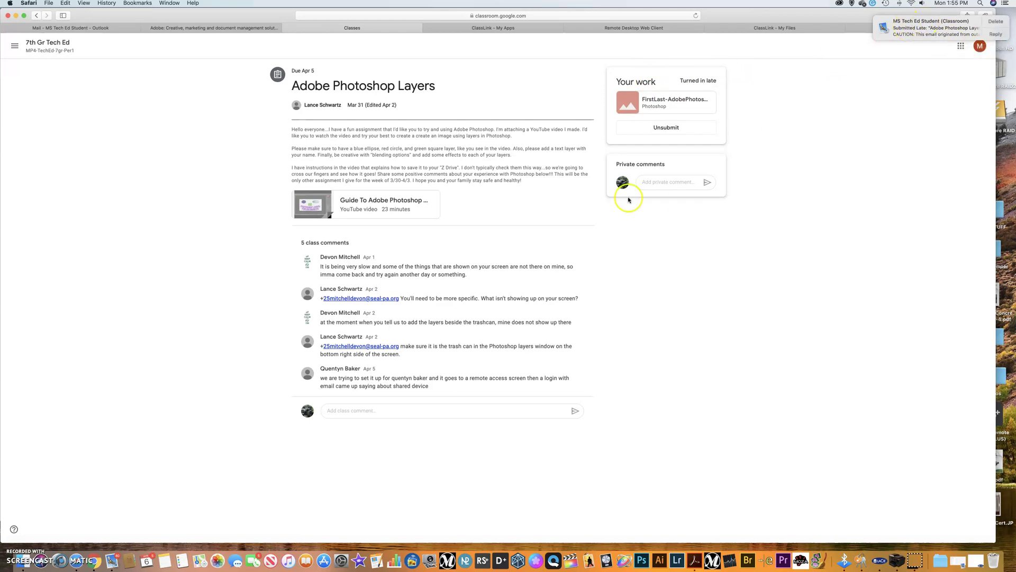
# Step: In the teacher's Chrome window, refresh Classwork and open Adobe Photoshop Layers' 2 turned-in submissions
pyautogui.click(96, 556)
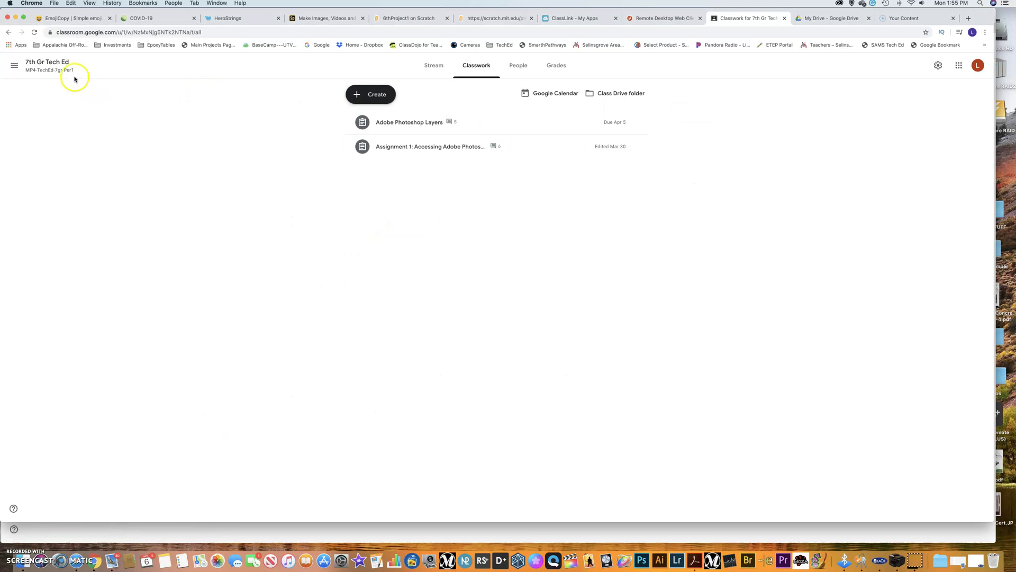
pyautogui.click(47, 65)
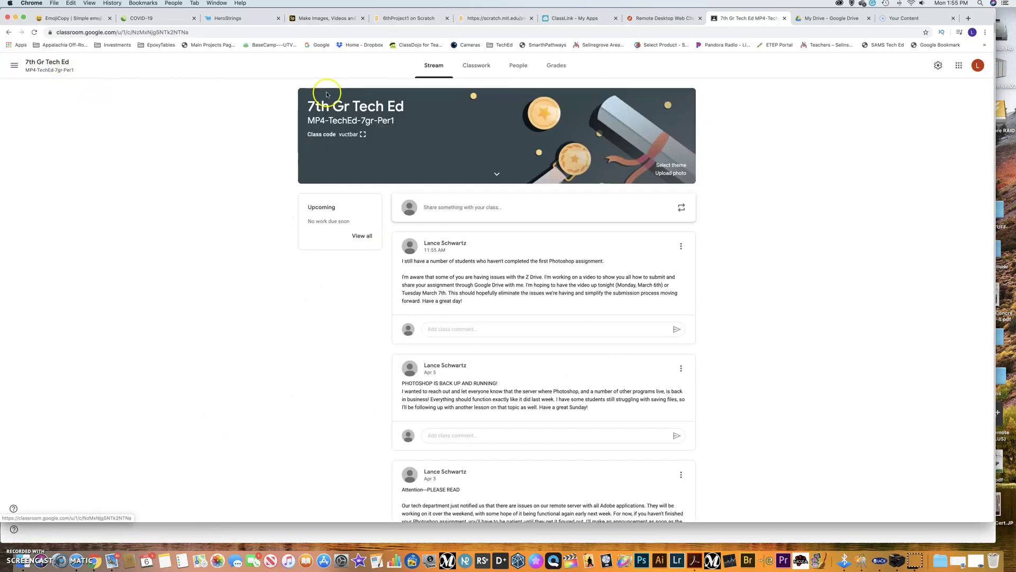
pyautogui.click(484, 71)
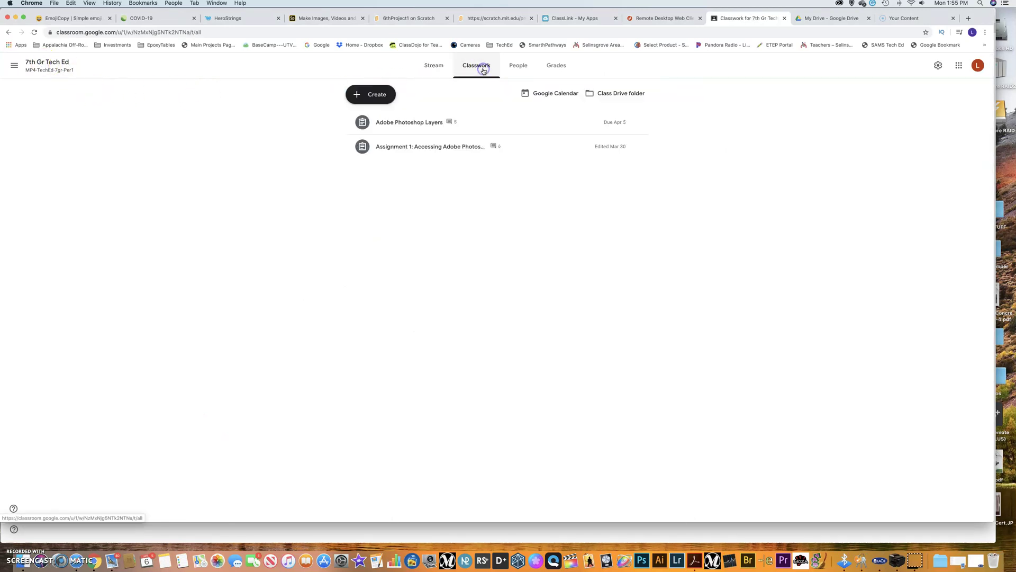
pyautogui.click(423, 125)
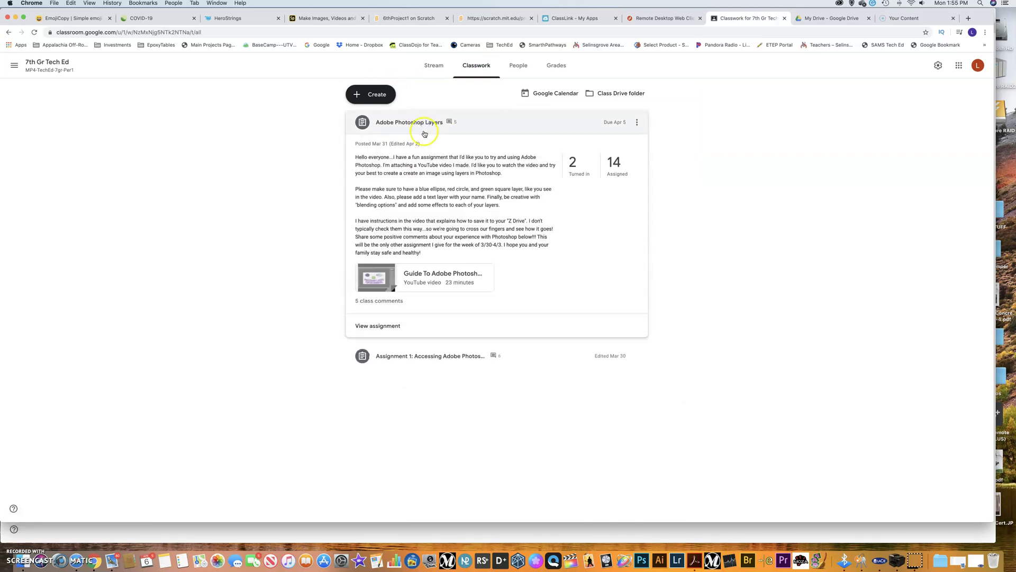
pyautogui.click(34, 32)
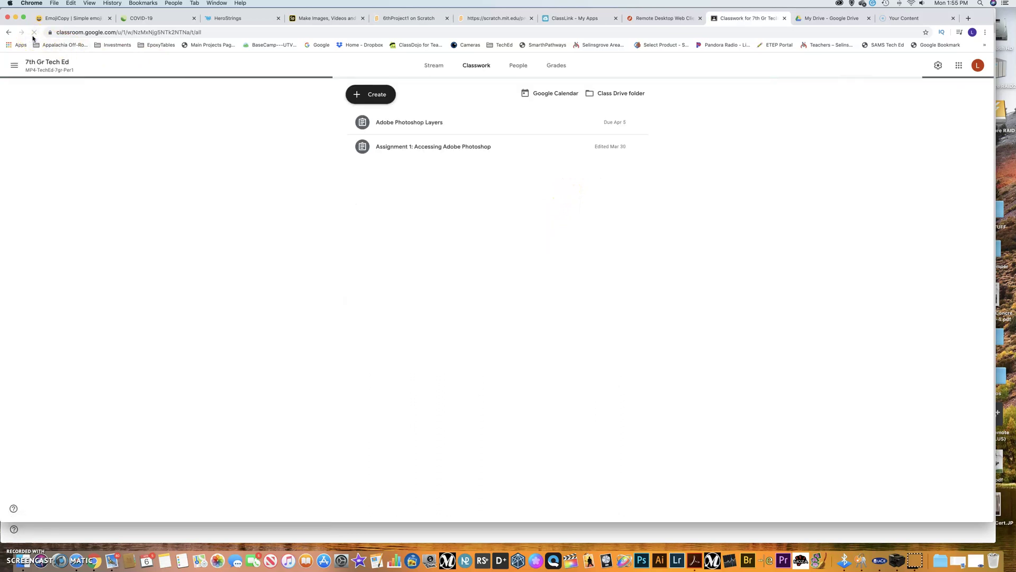
pyautogui.click(415, 121)
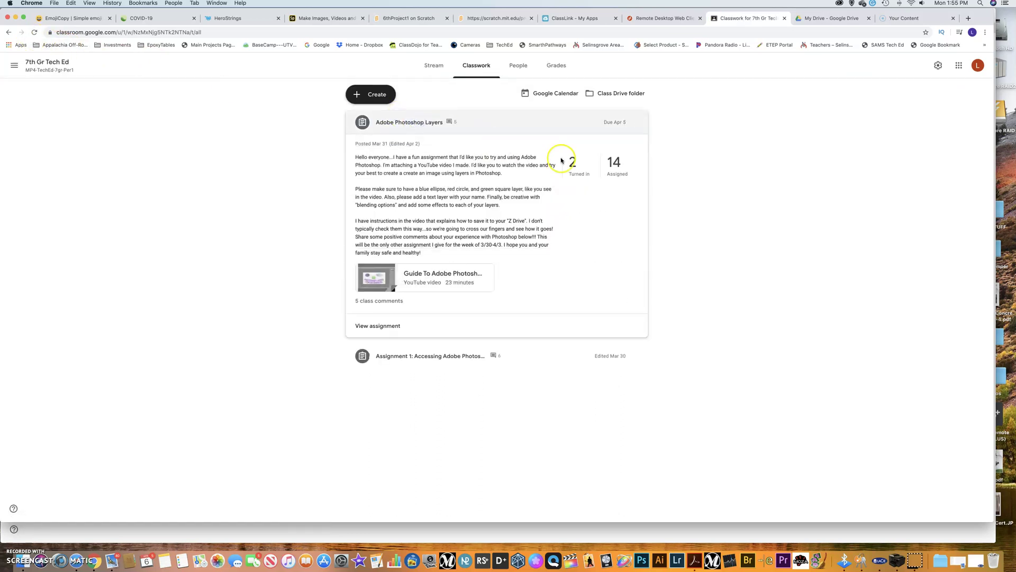
pyautogui.click(580, 163)
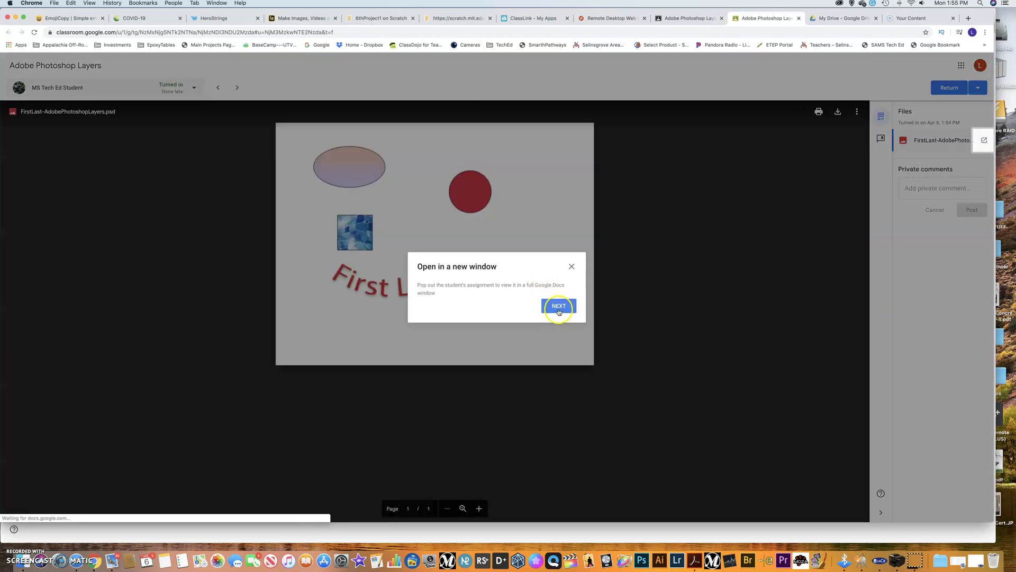
# Step: Dismiss the new-window and comment bank tips, then return to the submitted PSD viewer
pyautogui.click(558, 306)
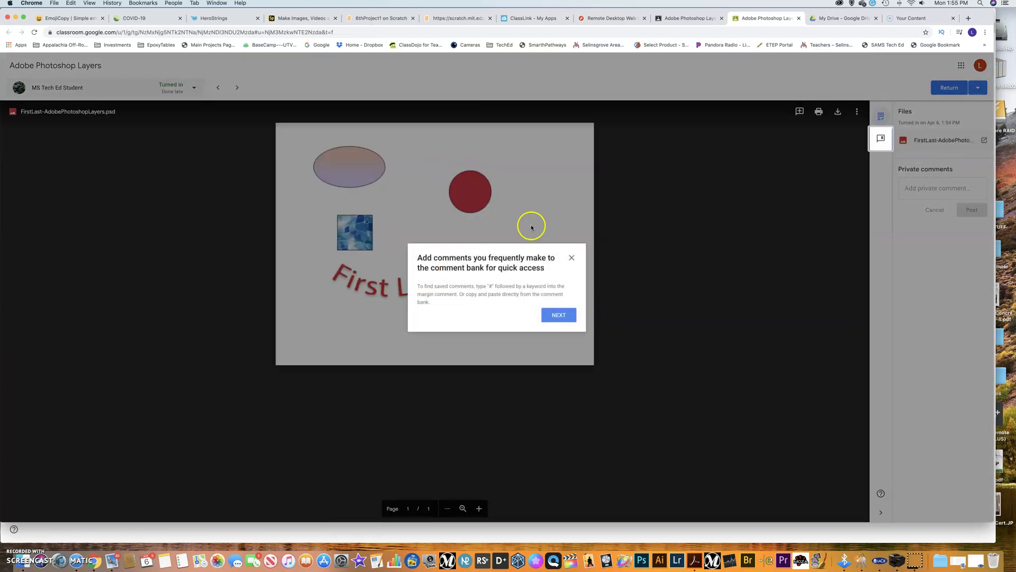
pyautogui.click(557, 313)
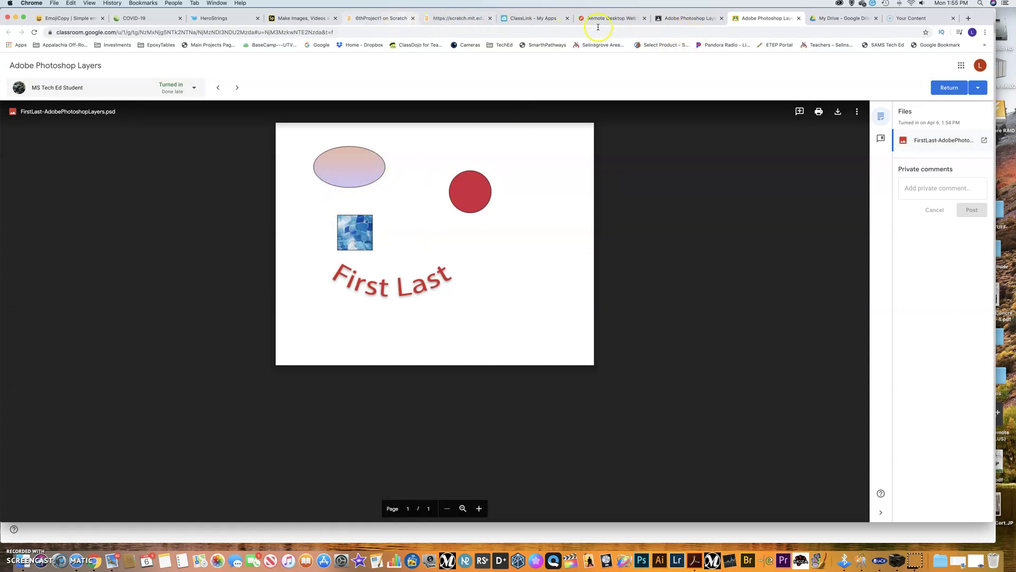
pyautogui.click(899, 20)
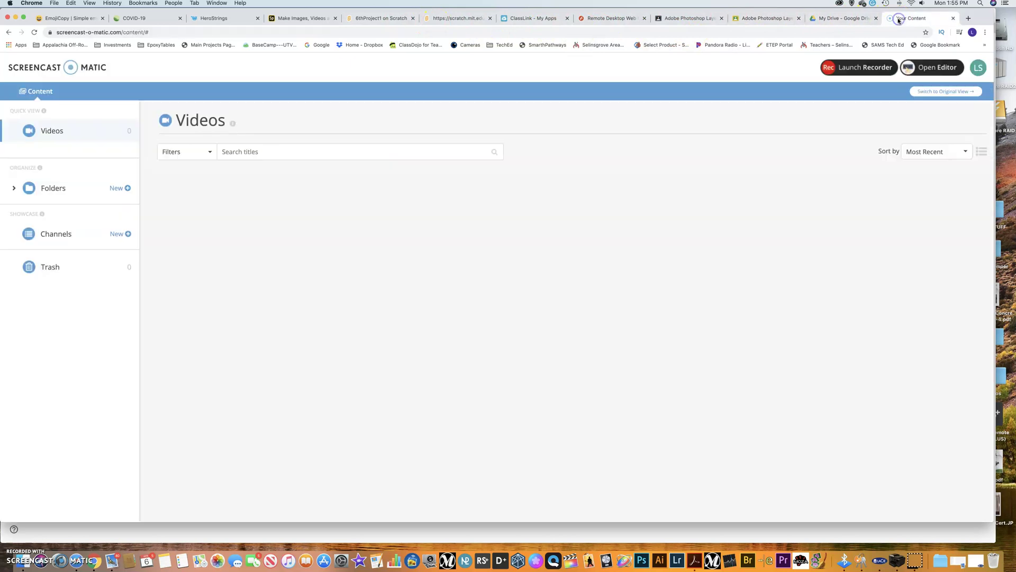
pyautogui.click(844, 20)
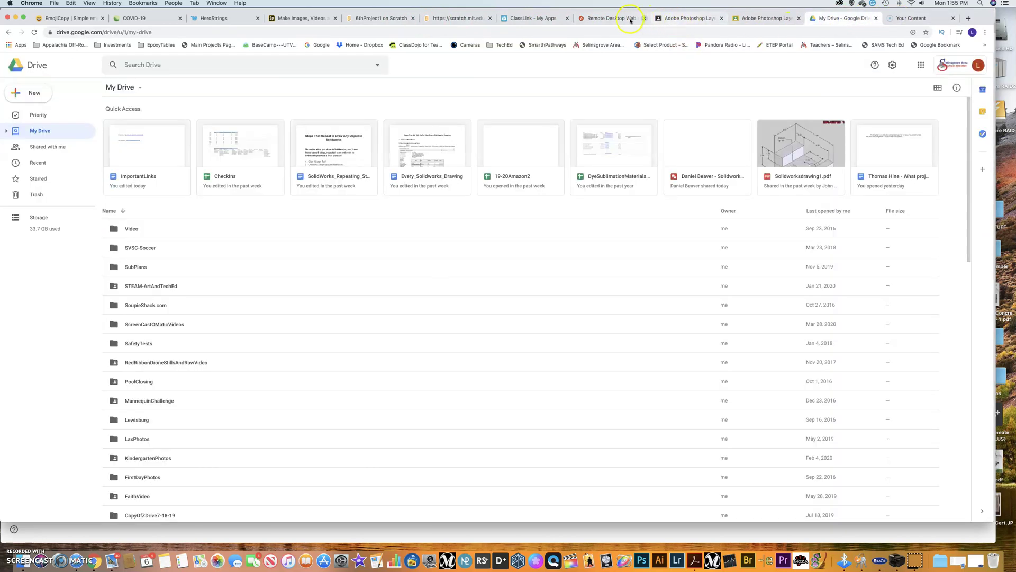
pyautogui.click(614, 20)
pyautogui.click(686, 21)
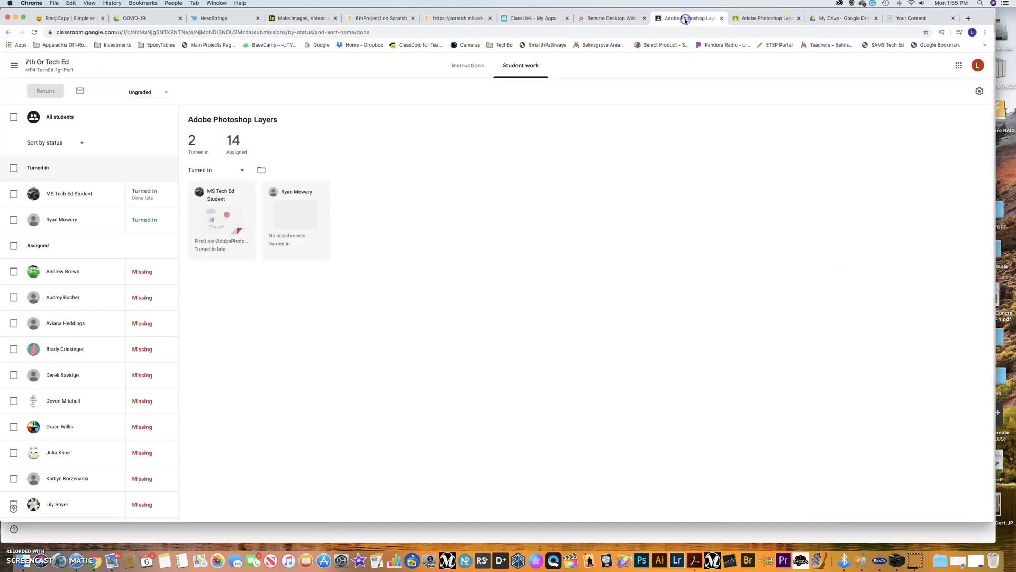
pyautogui.click(761, 19)
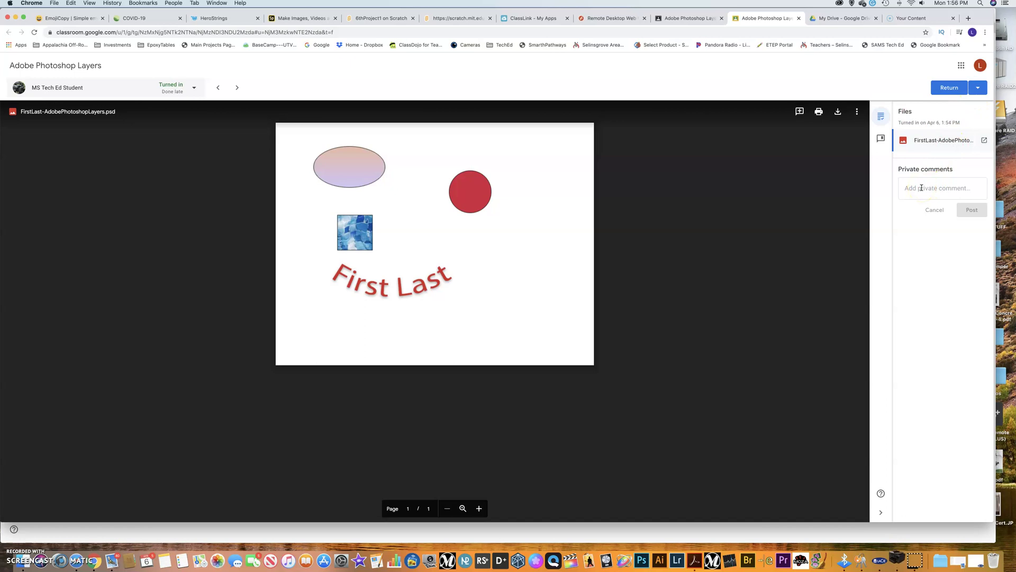
# Step: Post the private comment 'Nice Job!' without returning the submission
pyautogui.click(923, 188)
pyautogui.write('Nice Job!')
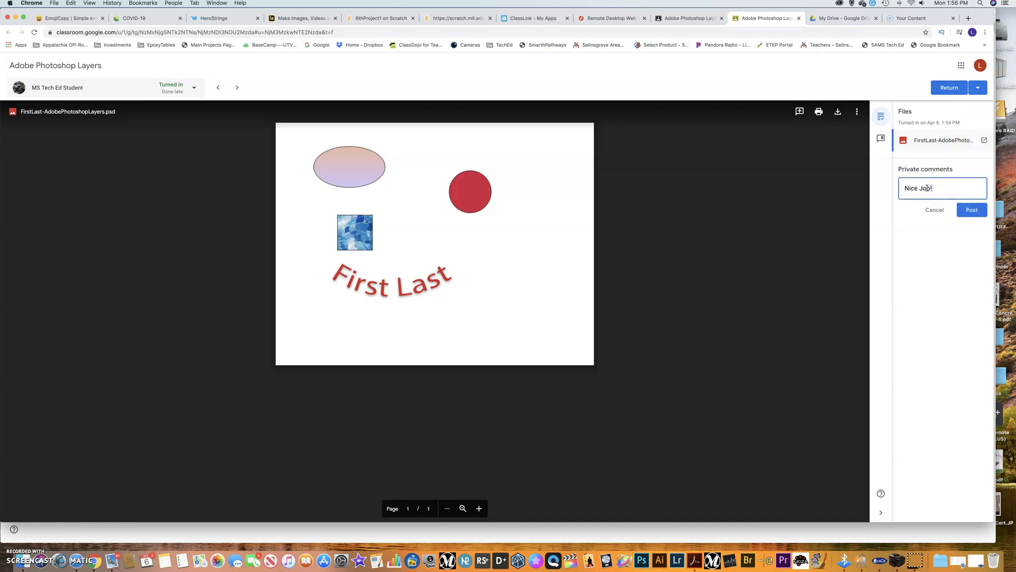
pyautogui.click(954, 209)
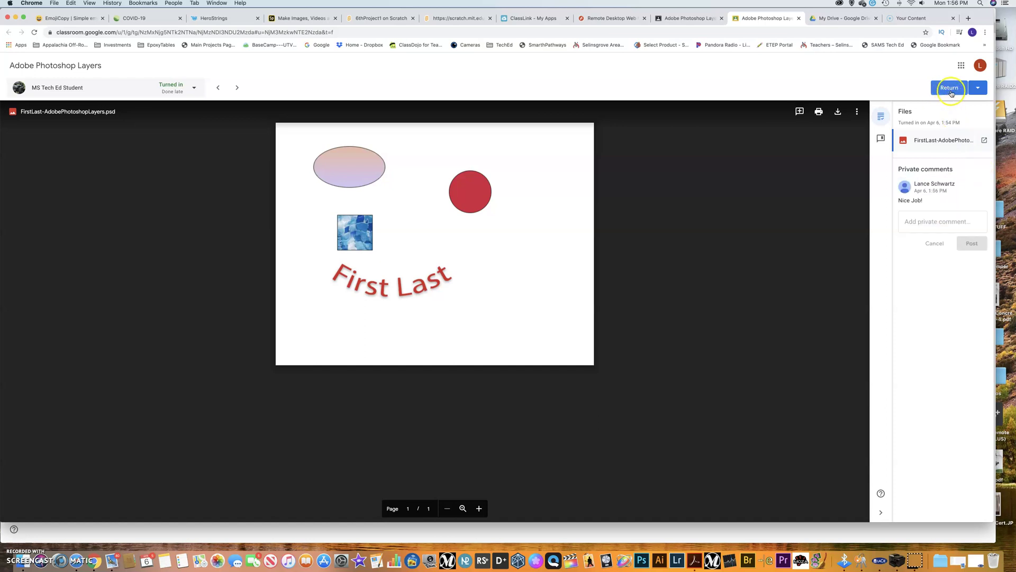
pyautogui.click(982, 93)
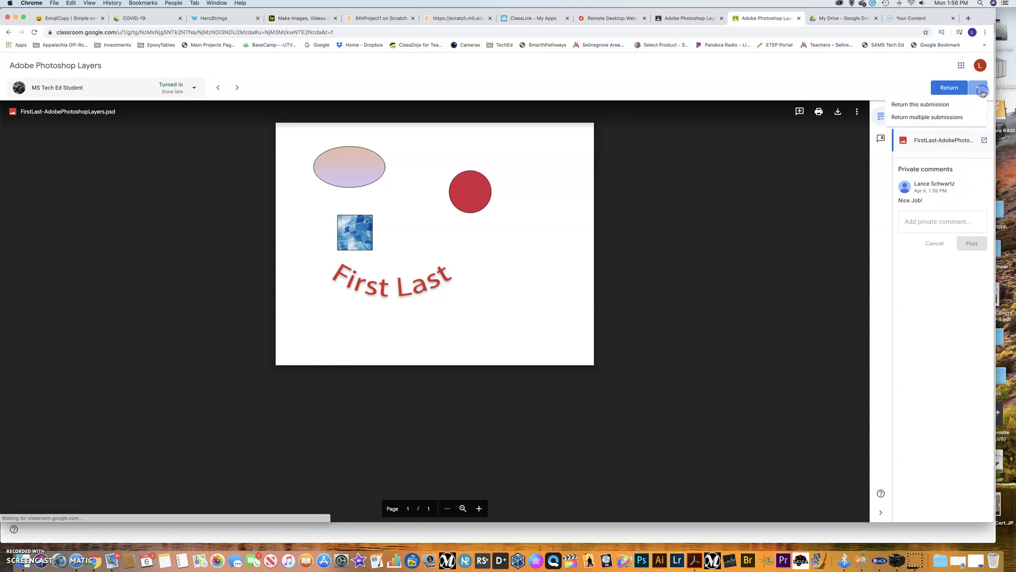
pyautogui.click(900, 86)
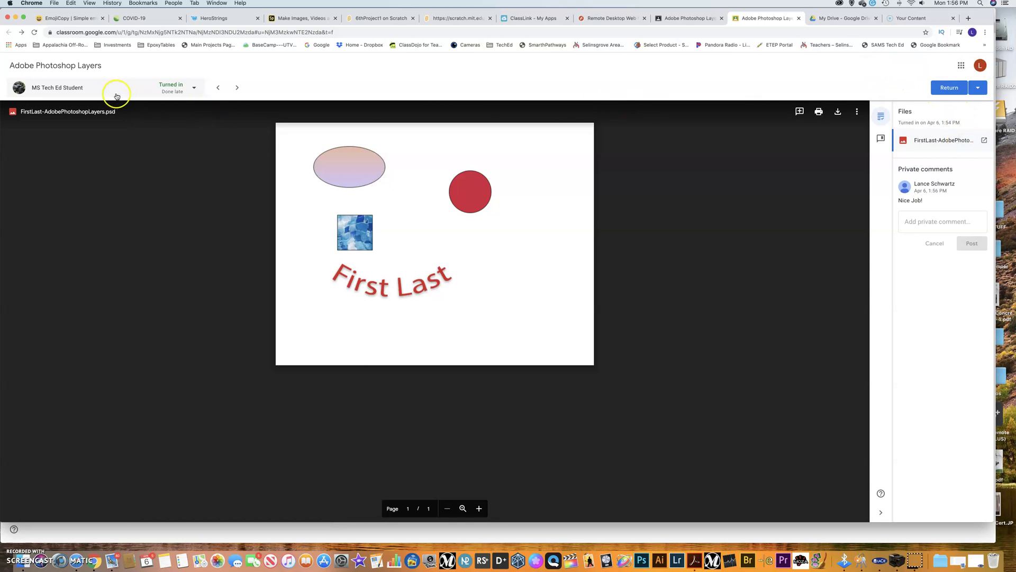
# Step: Open Classroom home from the Google apps grid in a new tab, showing all Tech Ed classes
pyautogui.click(64, 88)
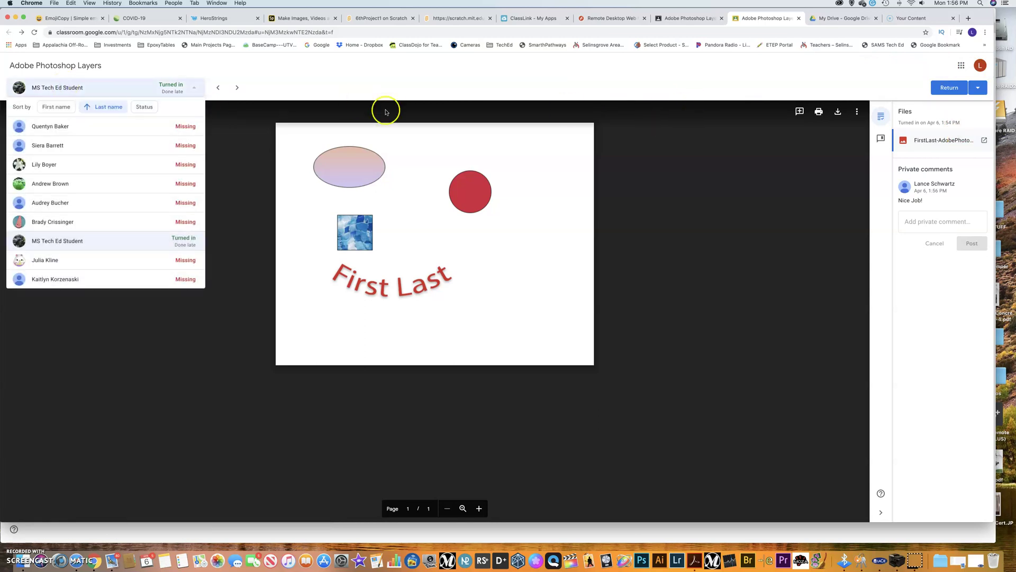
pyautogui.click(302, 82)
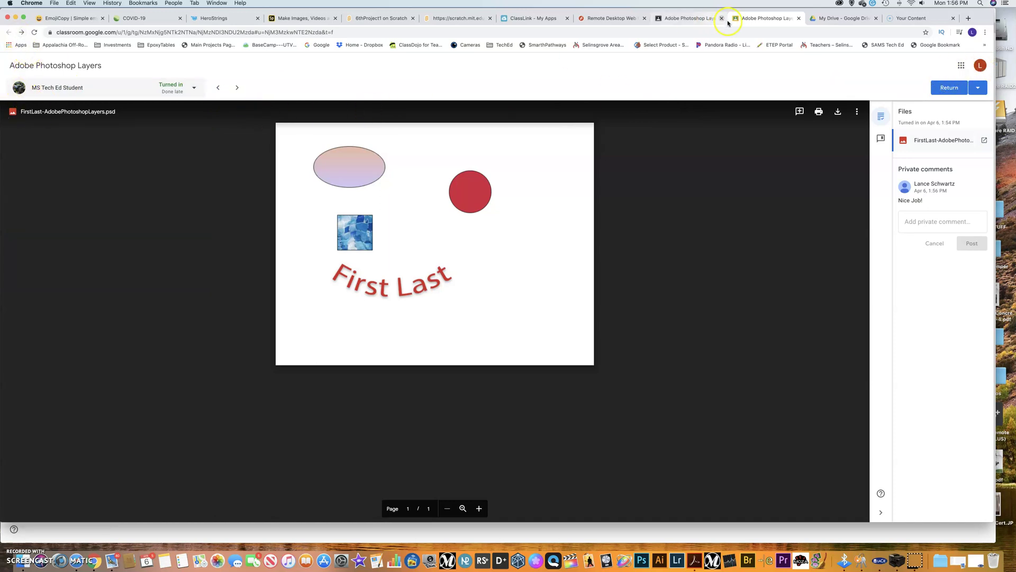
pyautogui.click(980, 65)
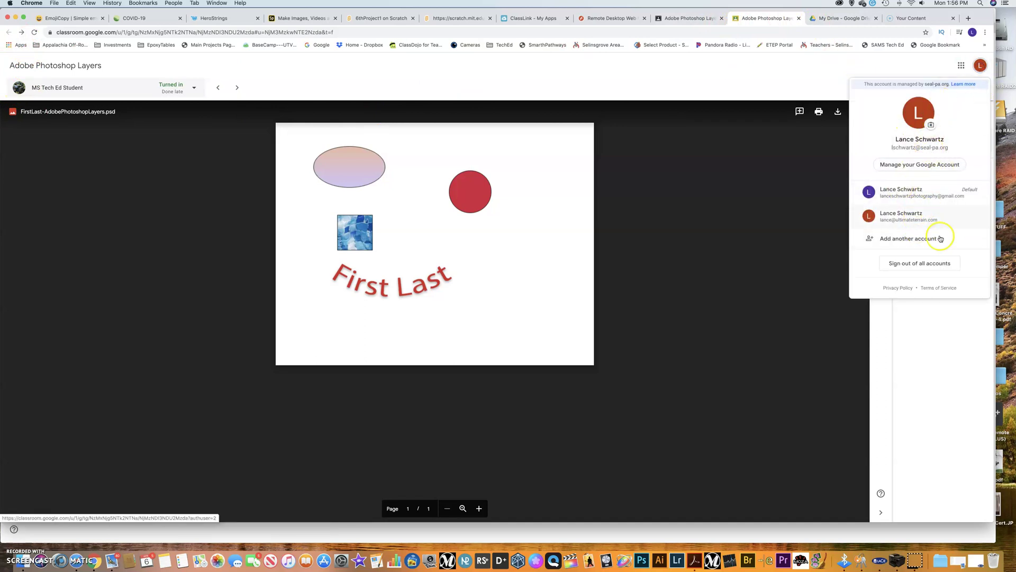
pyautogui.click(789, 118)
pyautogui.click(961, 65)
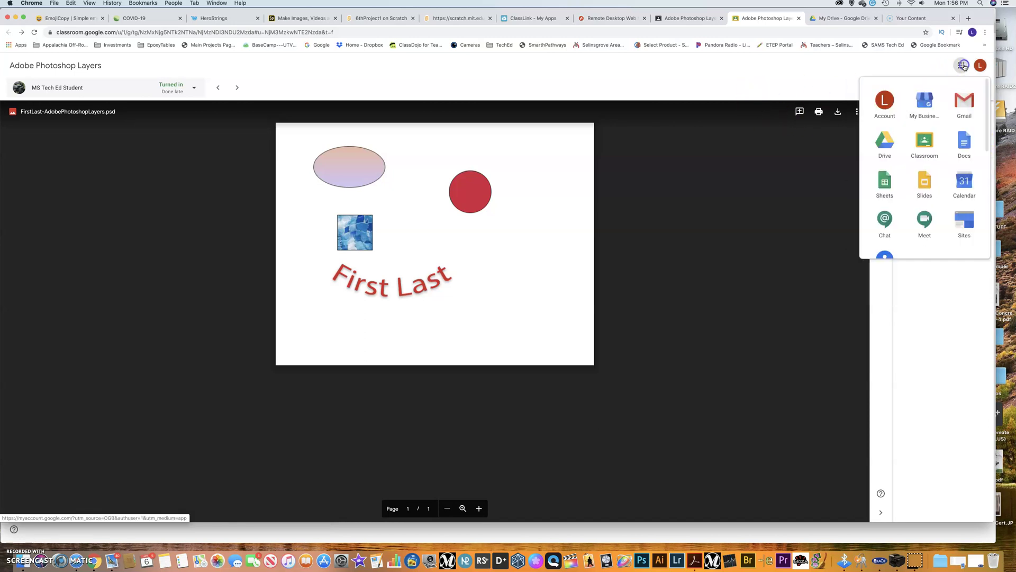
pyautogui.click(923, 144)
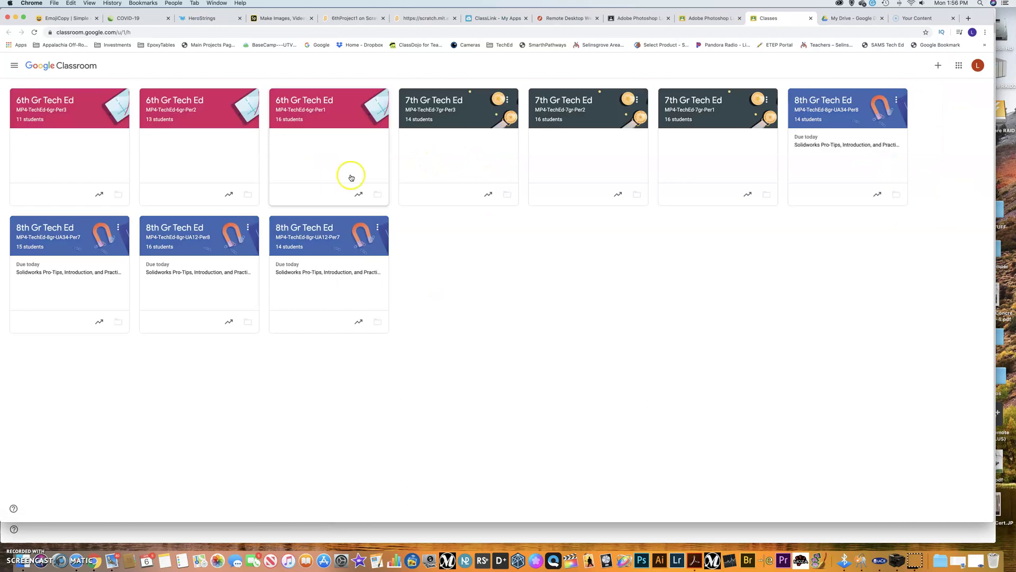
# Step: Check 7gr-Per2's Adobe Photoshop Layers turned-in work (5 of 11), then switch to 7gr-Per1
pyautogui.click(586, 121)
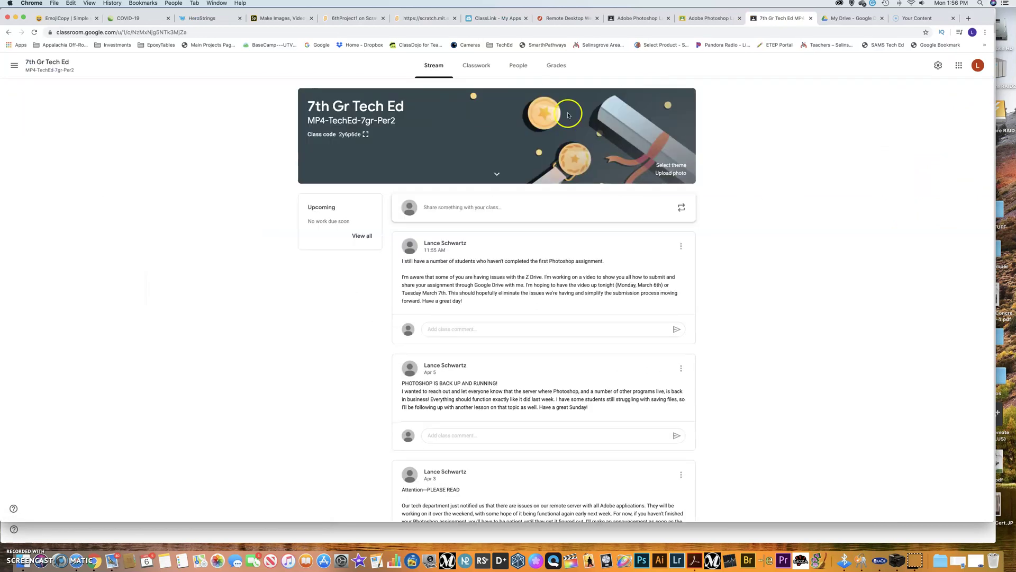
pyautogui.click(518, 71)
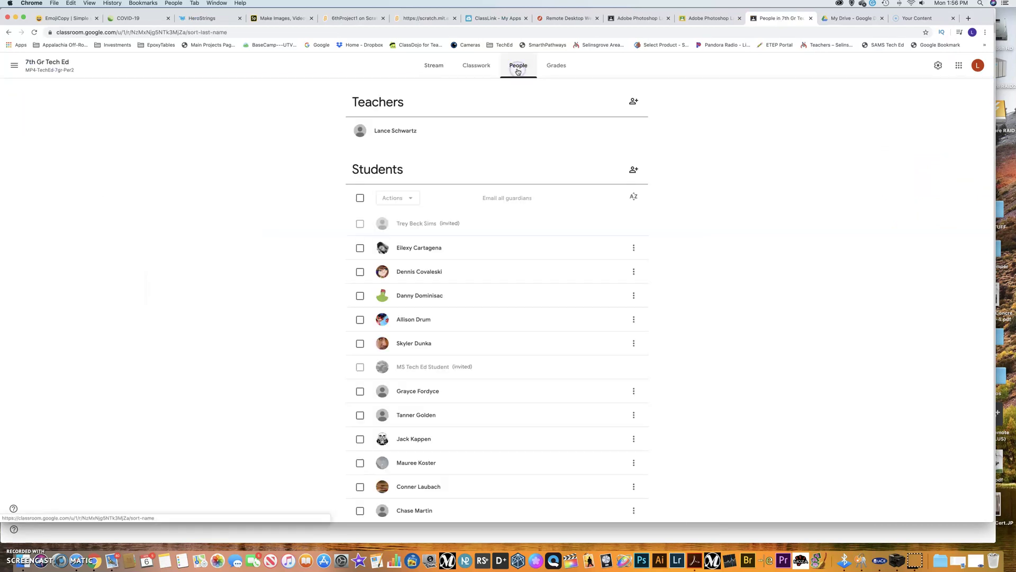
pyautogui.click(480, 66)
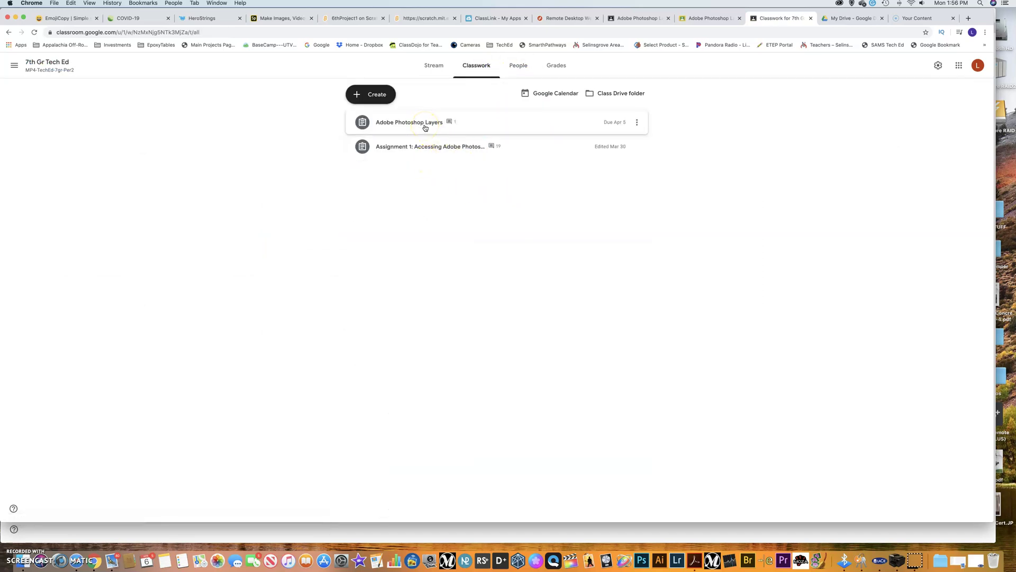
pyautogui.click(425, 125)
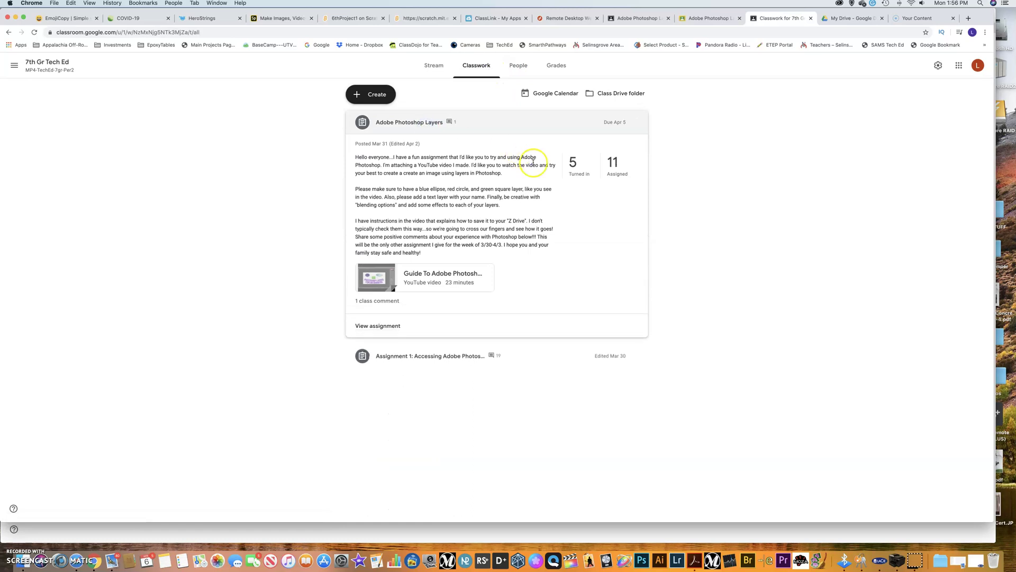
pyautogui.click(578, 168)
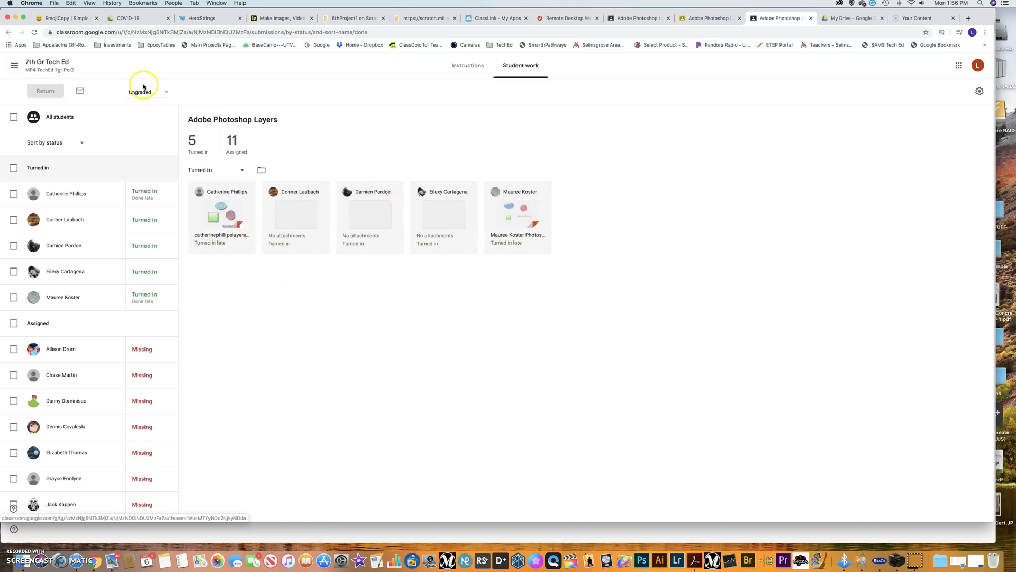
pyautogui.click(13, 65)
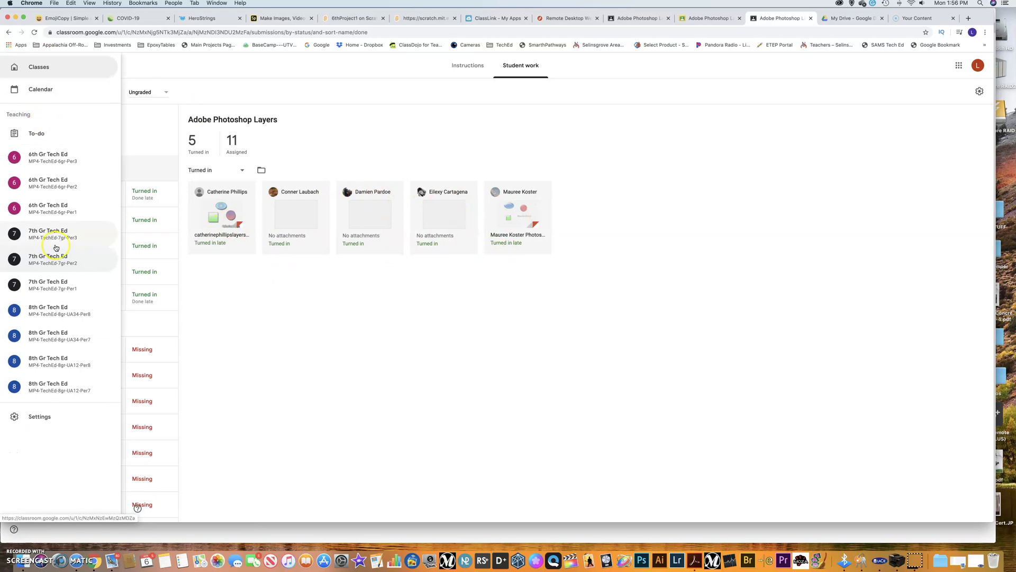
pyautogui.click(56, 283)
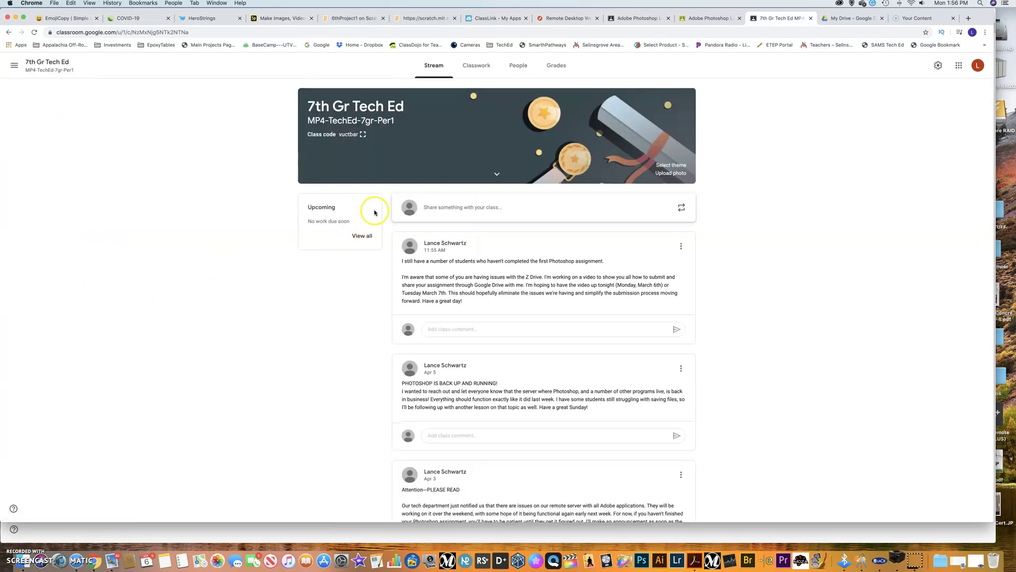
# Step: View Per1's Adobe Photoshop Layers turned-in work: 2 of 14 assigned, including FirstLast
pyautogui.click(467, 73)
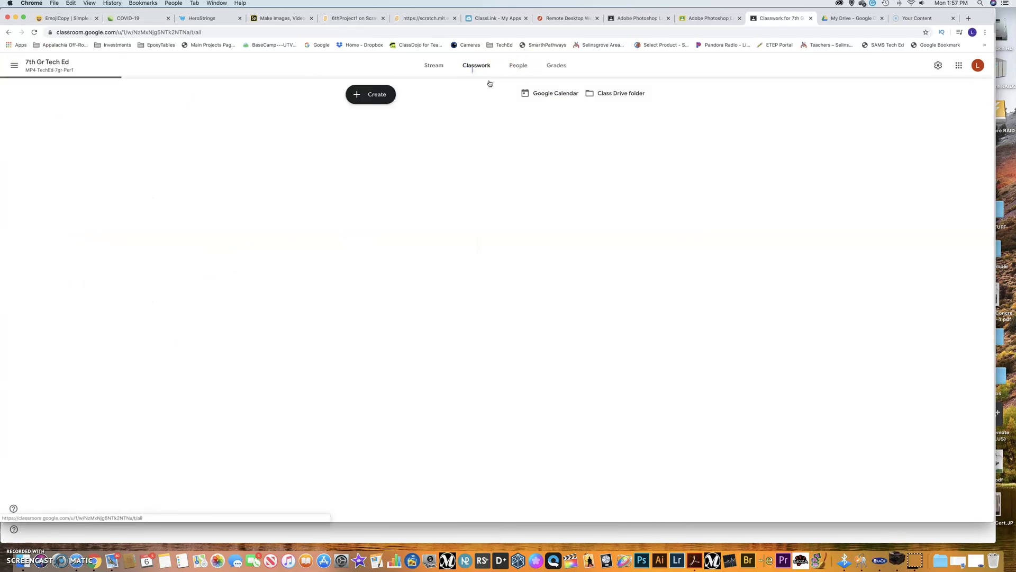
pyautogui.click(409, 123)
pyautogui.click(575, 164)
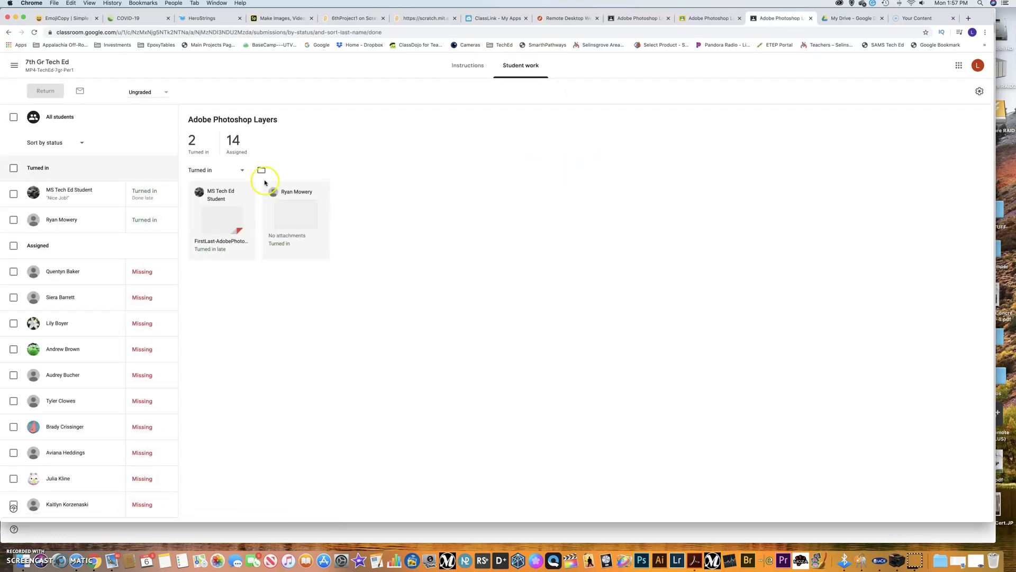